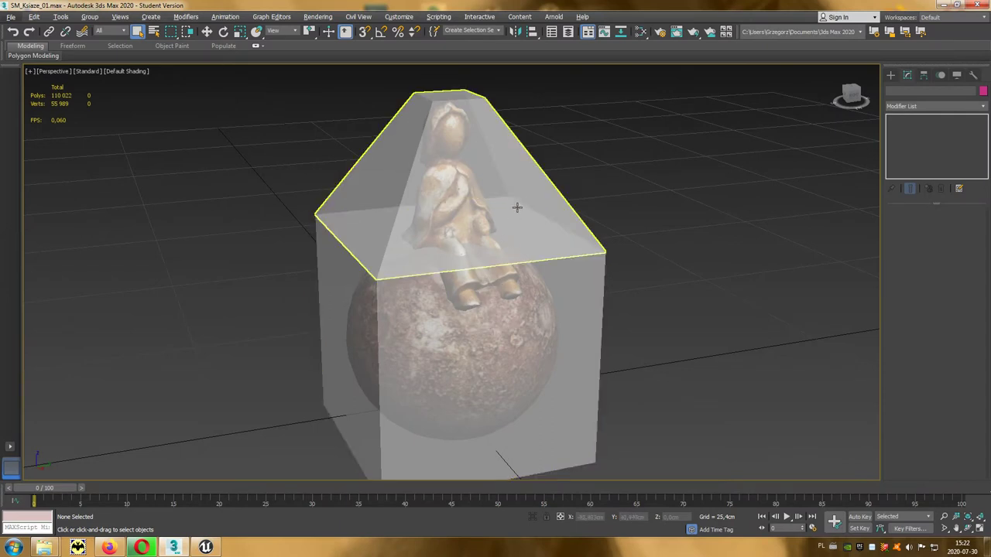
# In the Layer Explorer, hide both UCX collision objects and KsiazeMed, leaving SM_Ksiaze_01 visible.
pyautogui.click(569, 32)
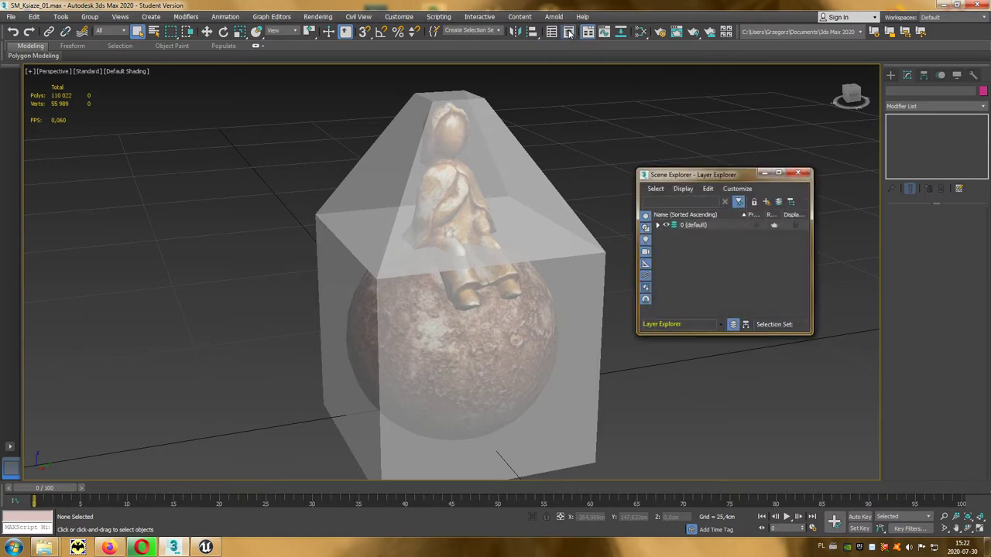
pyautogui.click(658, 225)
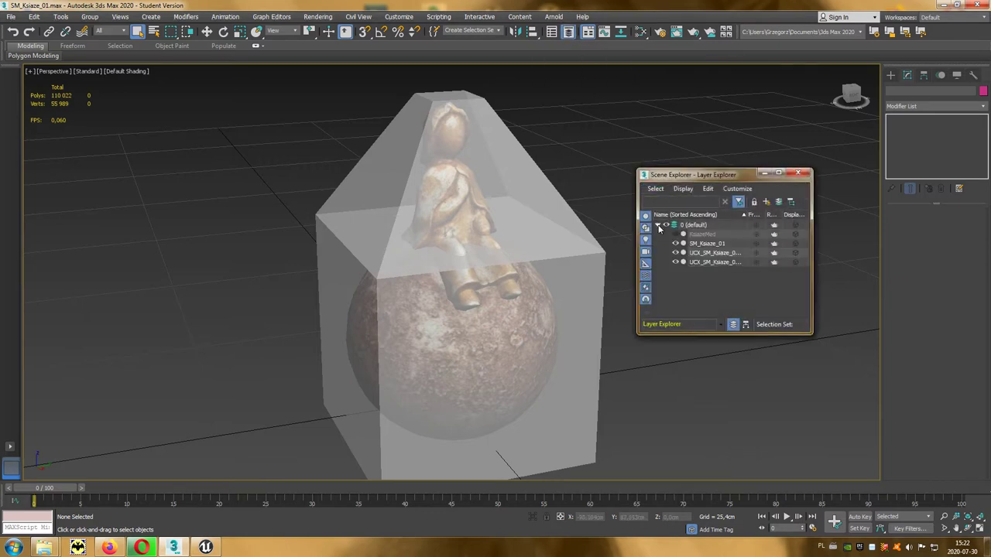
pyautogui.click(716, 244)
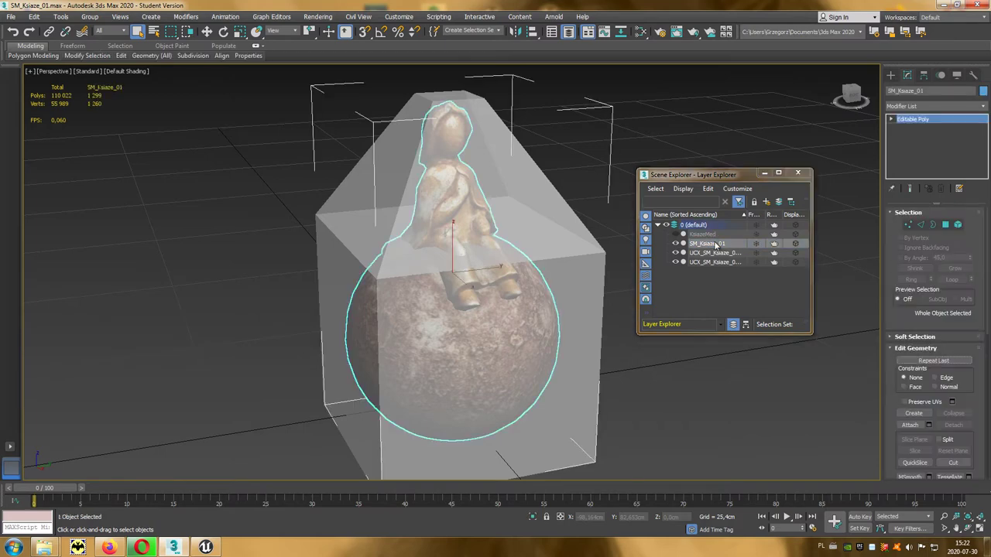
pyautogui.click(675, 253)
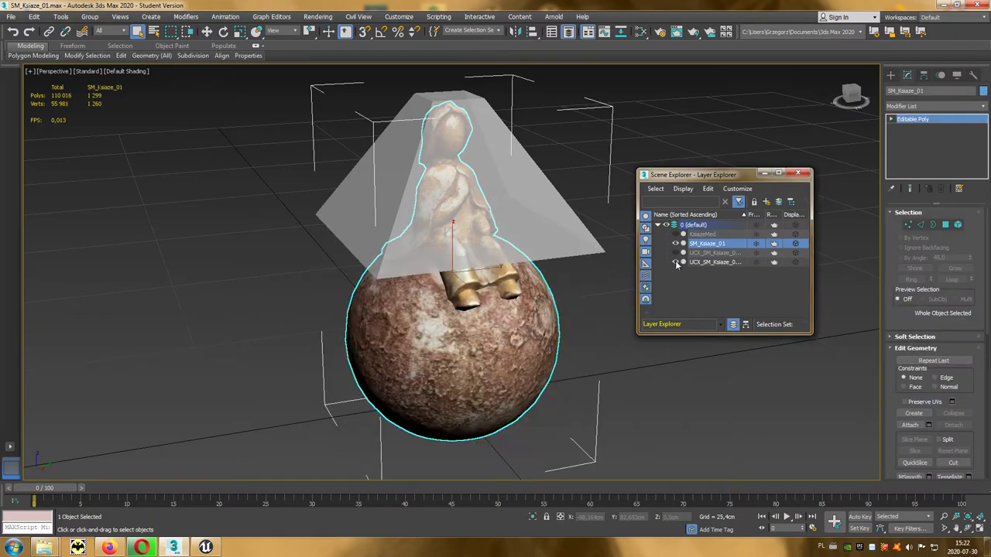
pyautogui.click(675, 262)
pyautogui.click(675, 234)
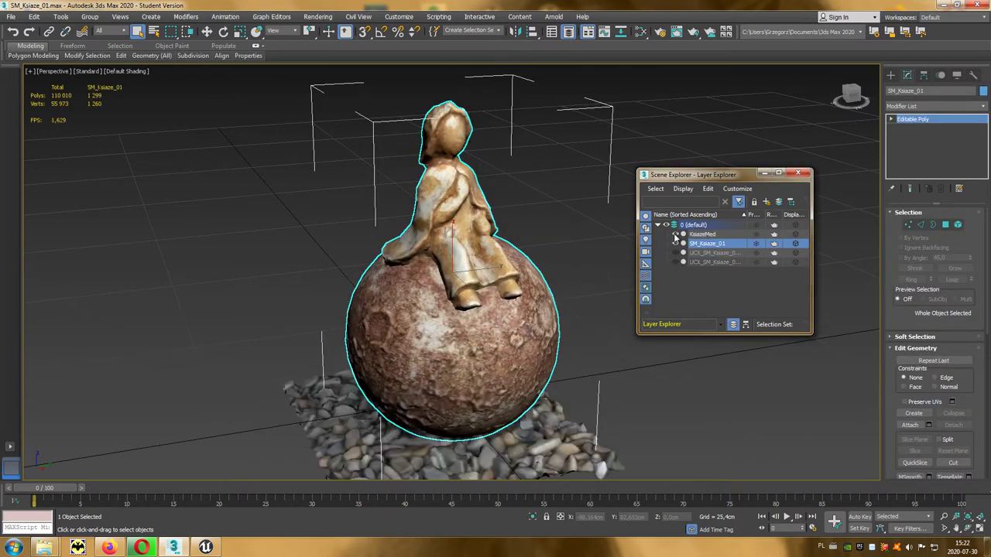
pyautogui.click(675, 235)
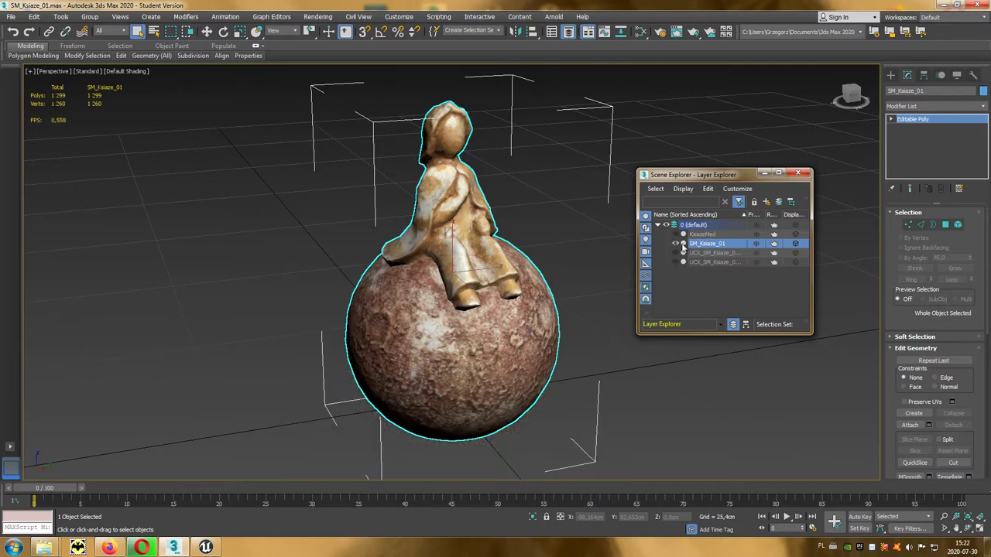
# Clone the statue as a Copy named SM_Ksiaze_01_LoD_01 and hide the original SM_Ksiaze_01.
pyautogui.click(35, 16)
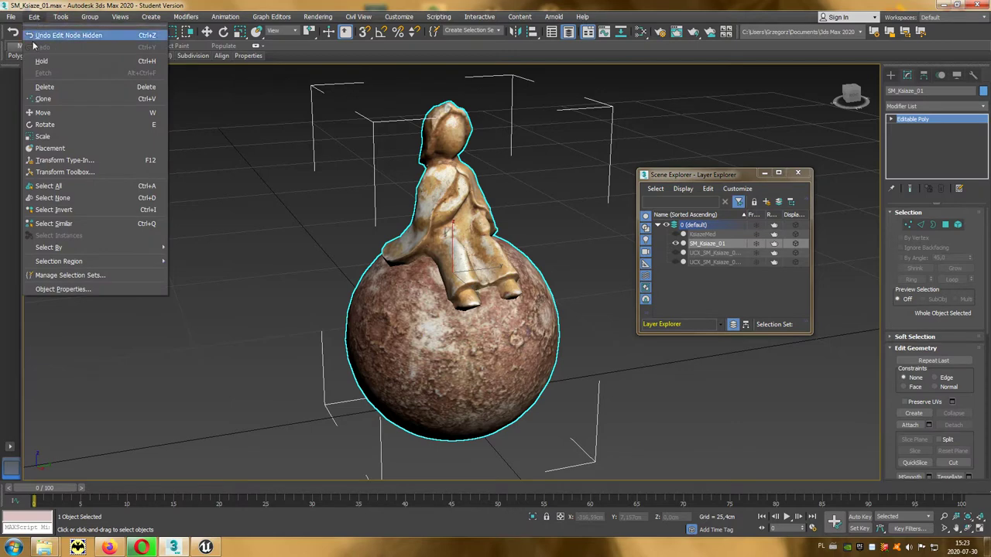
pyautogui.click(77, 101)
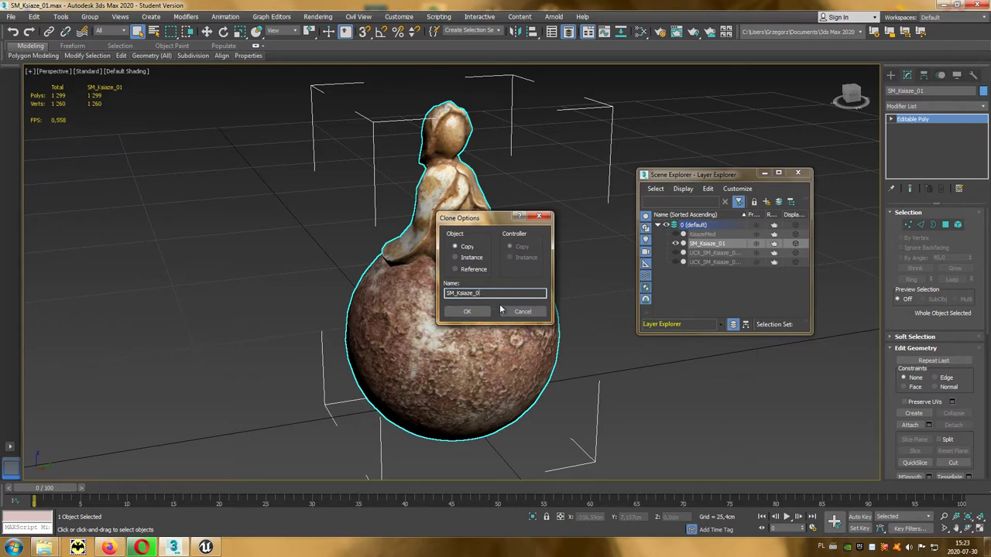
pyautogui.write('1_LoD_01')
pyautogui.click(468, 312)
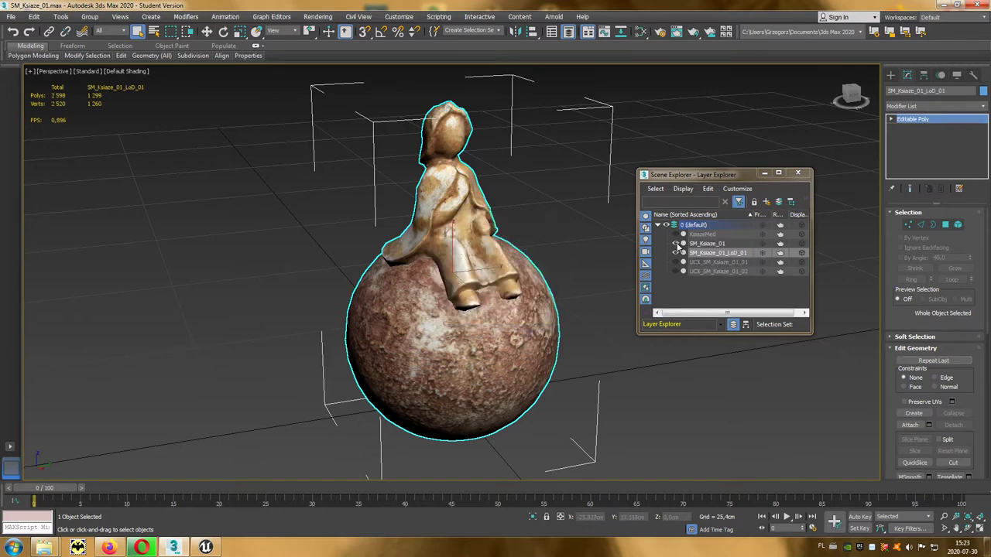
pyautogui.click(675, 243)
pyautogui.doubleClick(704, 255)
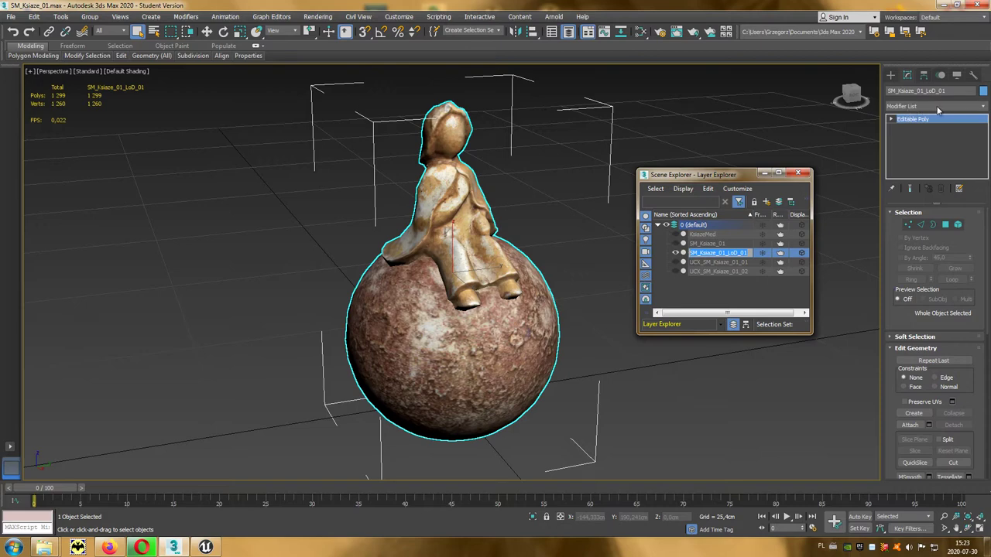
# Add ProOptimizer to SM_Ksiaze_01_LoD_01 with Keep Textures on and calculate it (1260 points, 2467 faces).
pyautogui.click(981, 108)
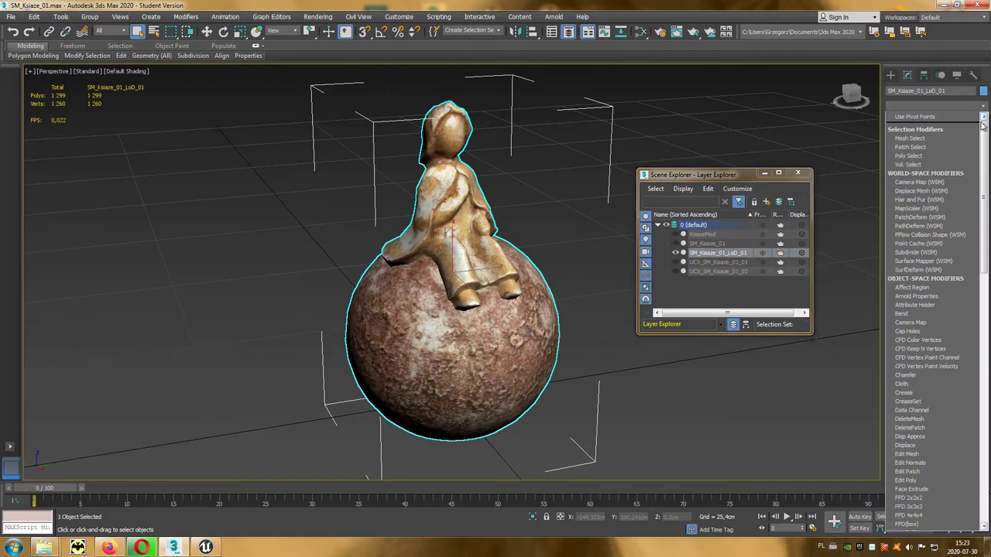
pyautogui.moveTo(984, 130); pyautogui.dragTo(984, 213)
pyautogui.scroll(-6, 944, 256)
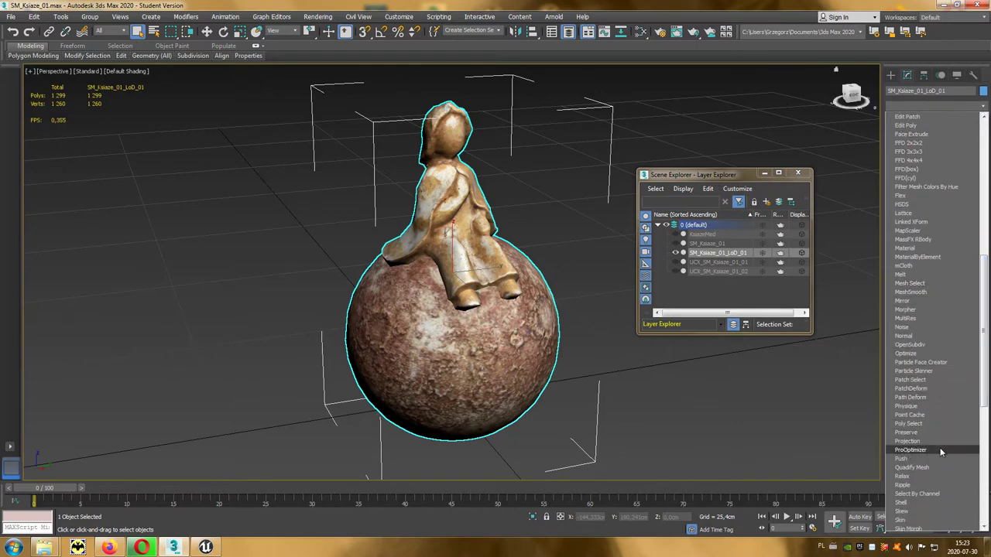
pyautogui.click(933, 448)
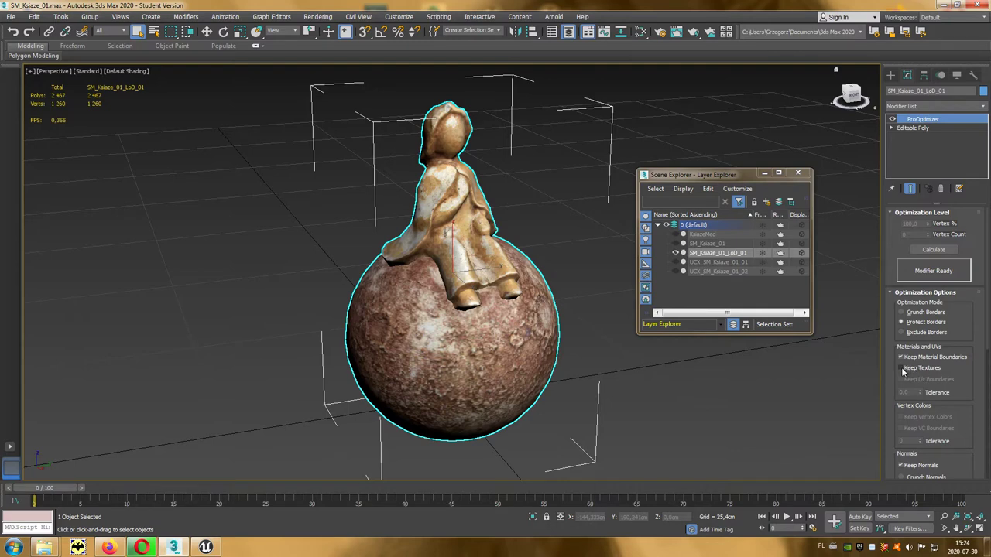
pyautogui.click(902, 369)
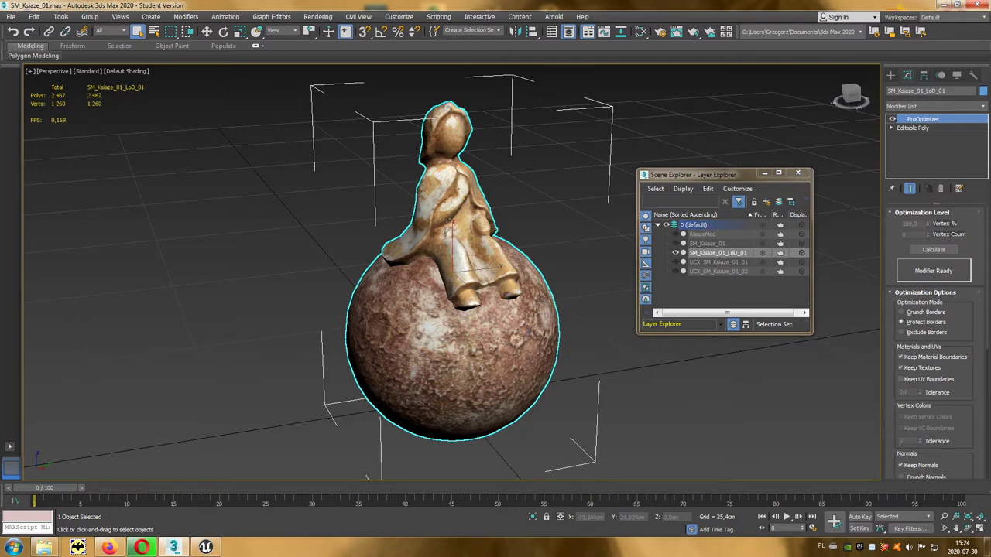
pyautogui.click(925, 250)
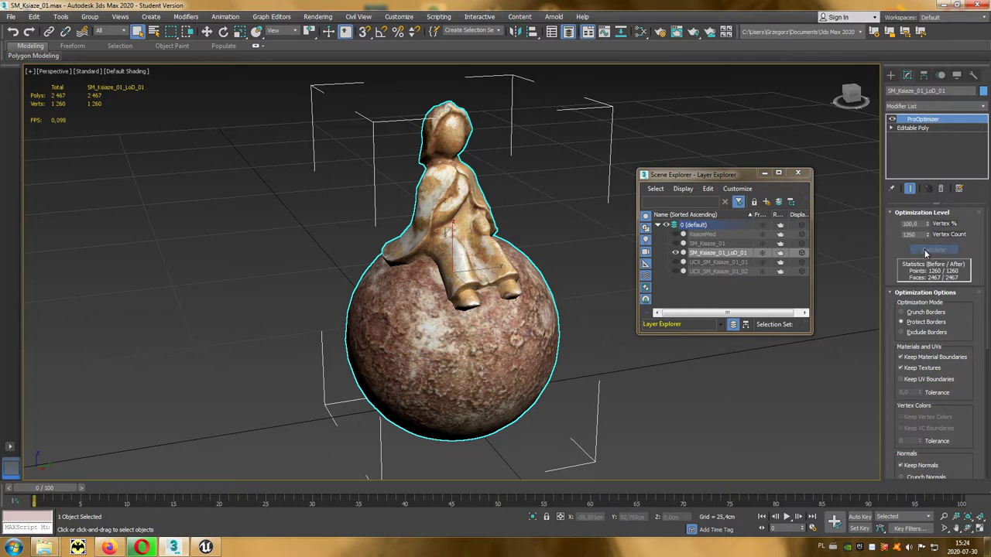
# Try Vertex % values of 50, 20 and 10, then settle on 50% (630 points, 1231 faces).
pyautogui.doubleClick(918, 223)
pyautogui.write('50')
pyautogui.press('Return')
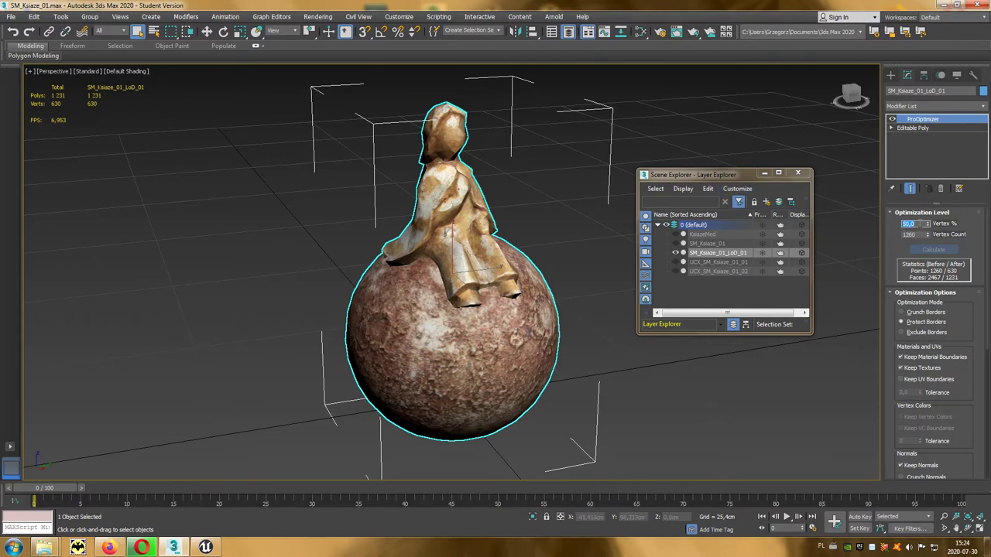
pyautogui.write('20')
pyautogui.press('Return')
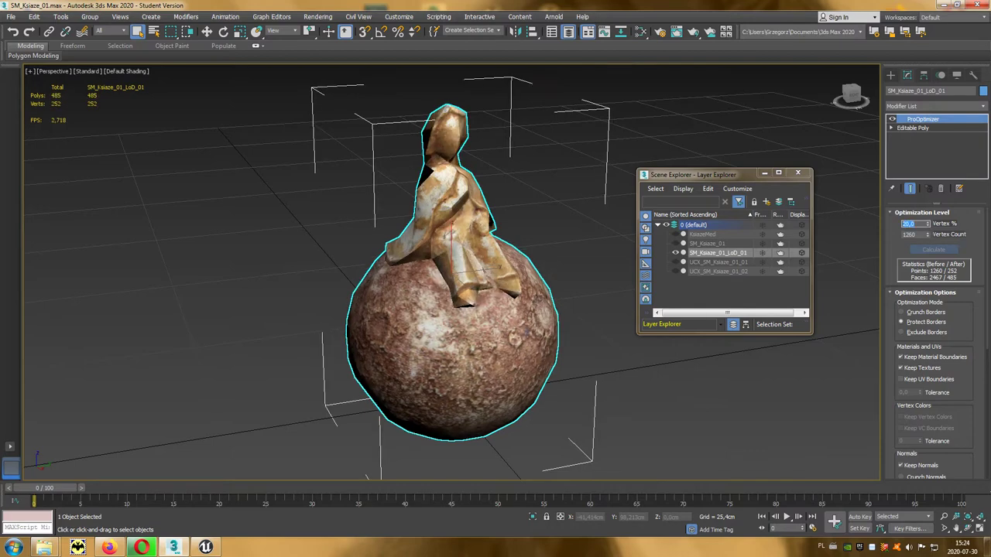
pyautogui.write('10')
pyautogui.press('Return')
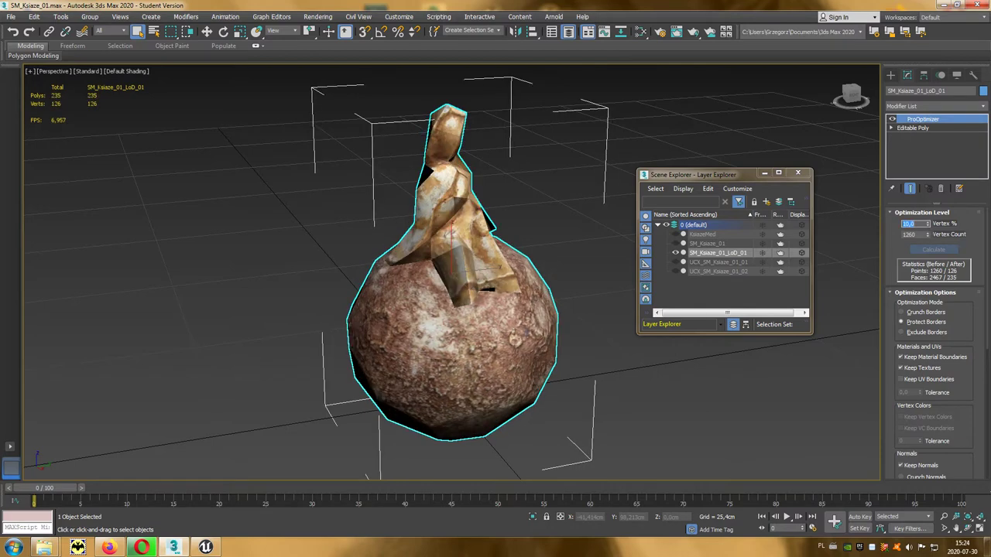
pyautogui.write('50')
pyautogui.press('Return')
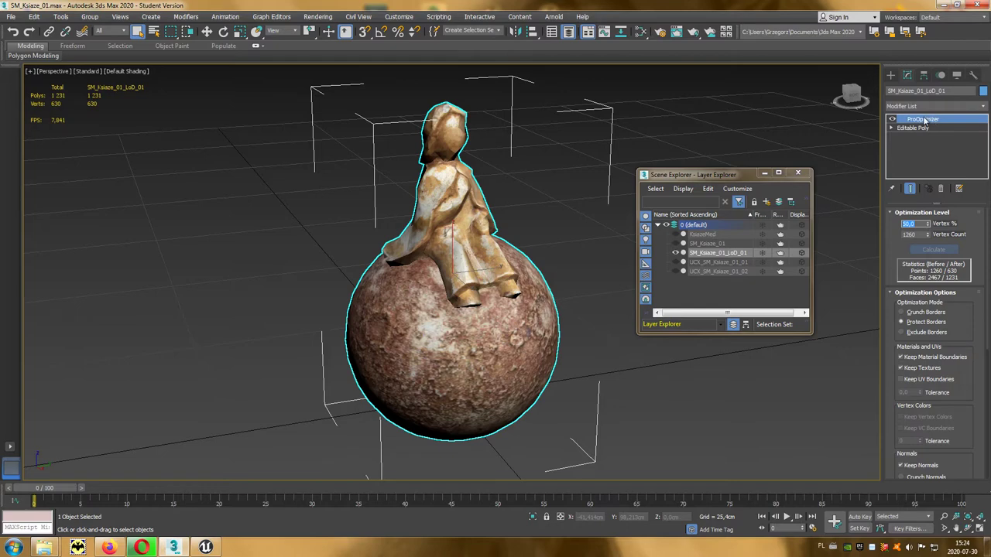
# Collapse the LoD_01 modifier stack and convert the copy to an Editable Poly.
pyautogui.rightClick(947, 120)
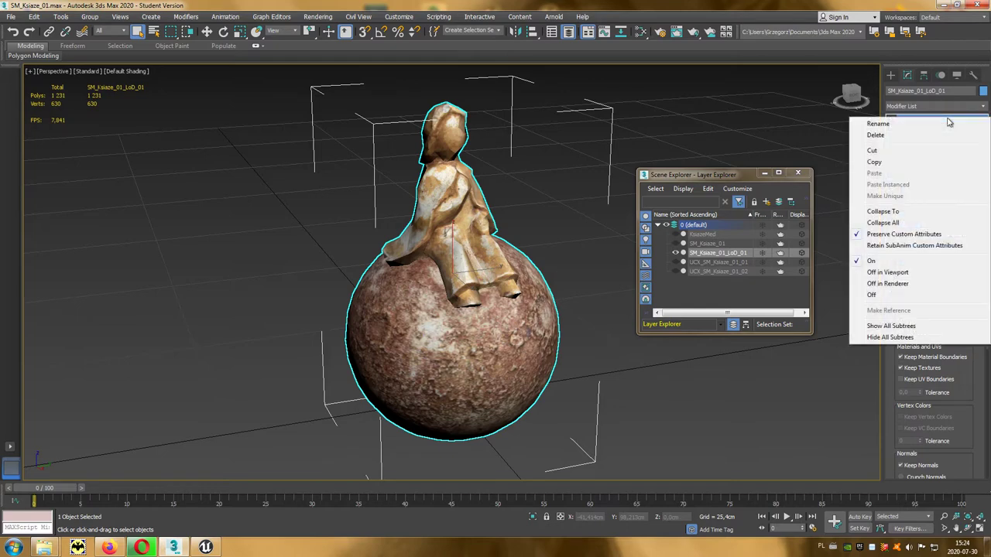
pyautogui.click(896, 224)
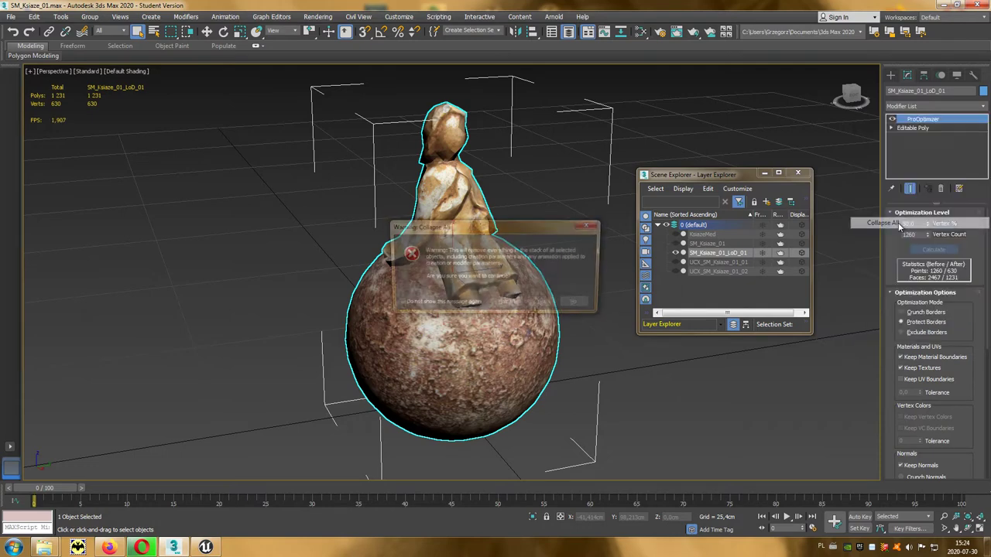
pyautogui.click(545, 305)
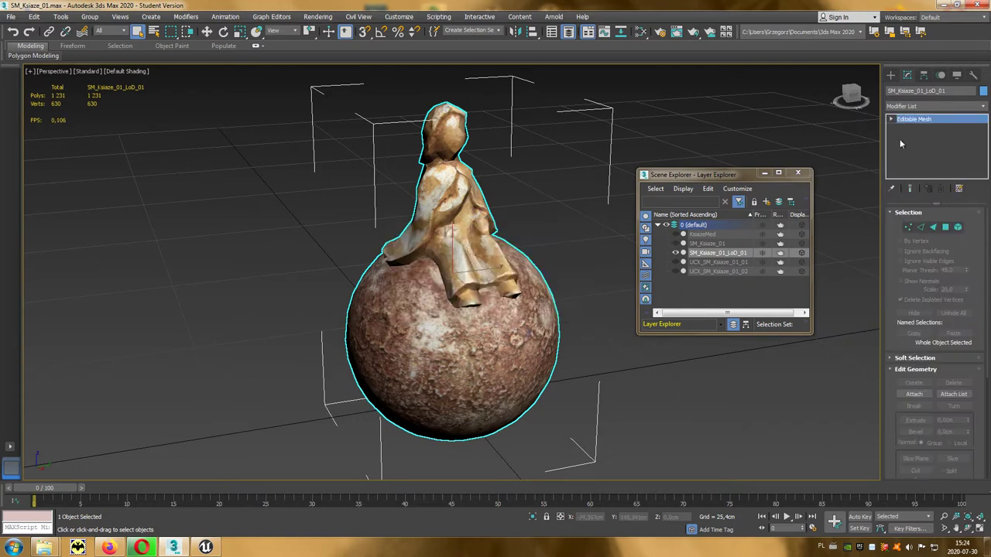
pyautogui.rightClick(942, 119)
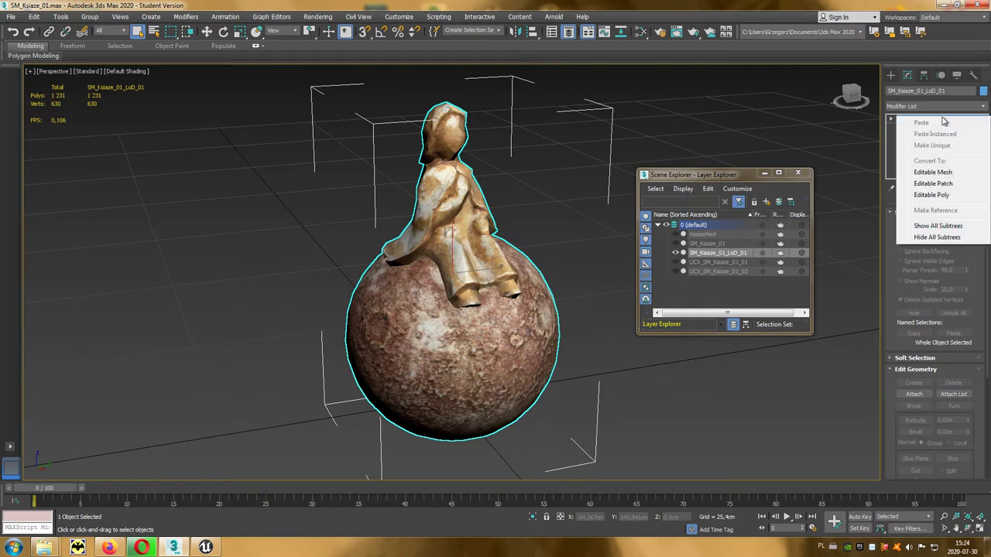
pyautogui.click(944, 196)
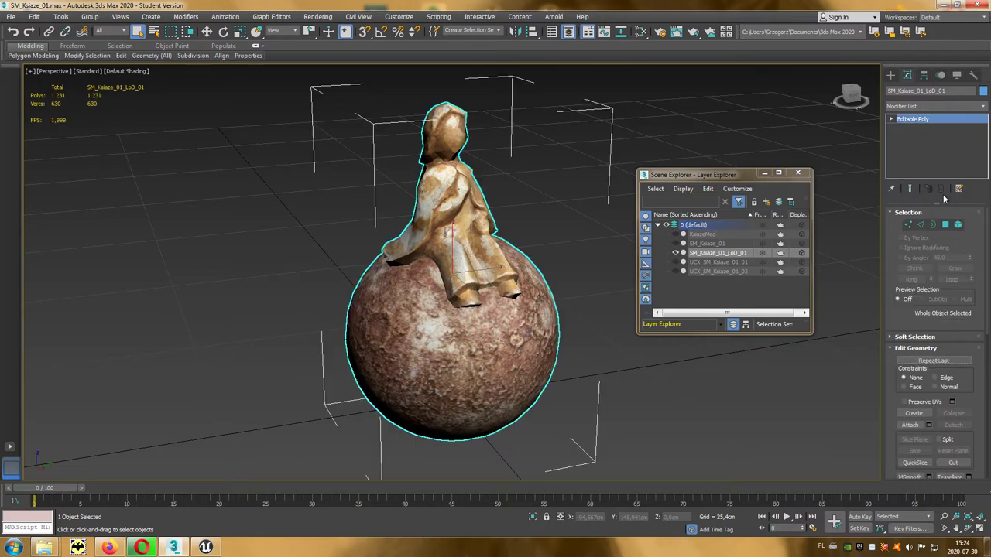
# Unhide and select SM_Ksiaze_01, and hide SM_Ksiaze_01_LoD_01.
pyautogui.click(675, 244)
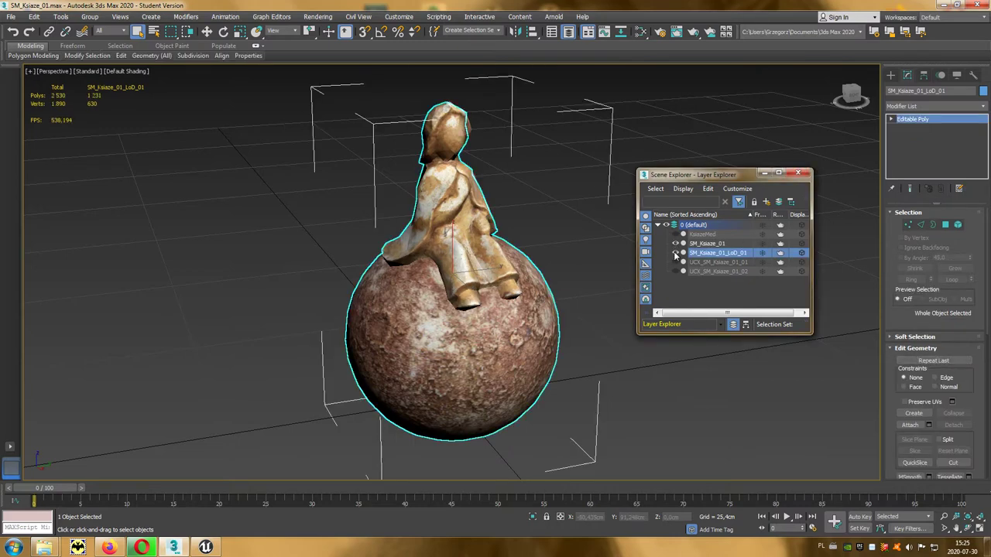
pyautogui.click(675, 253)
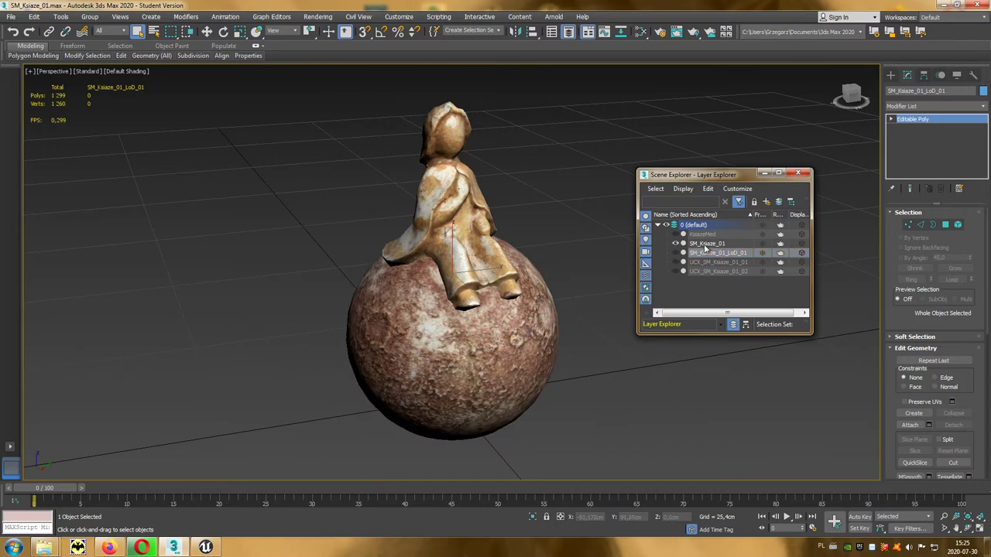
pyautogui.click(706, 244)
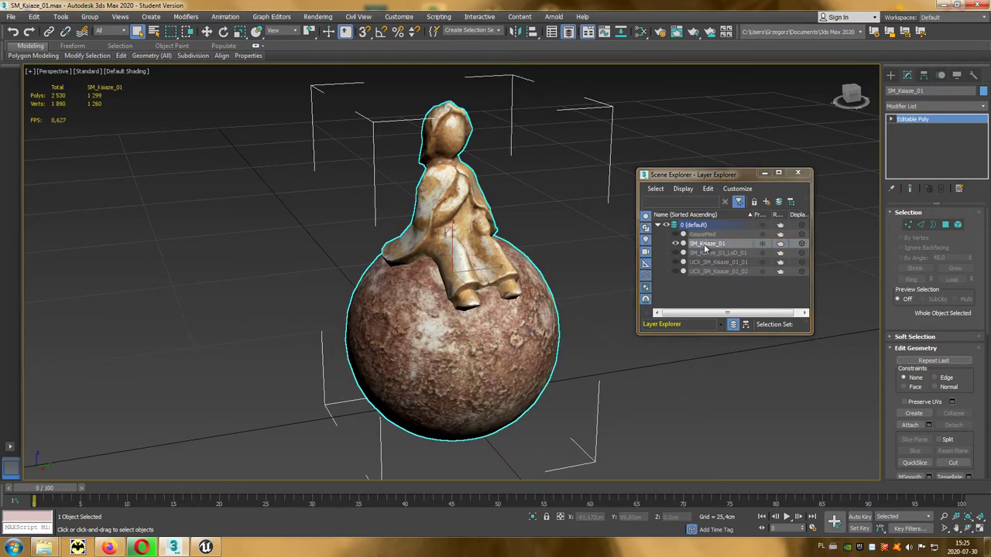
# Clone the original as a Copy named SM_Ksiaze_01_LoD_02 and hide the full-detail SM_Ksiaze_01.
pyautogui.click(35, 18)
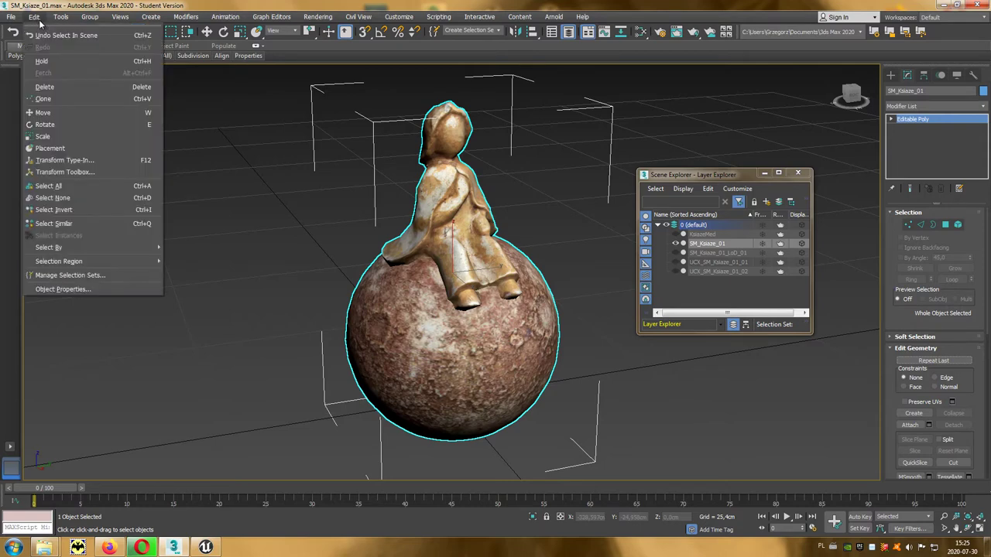
pyautogui.click(53, 101)
pyautogui.write('SM_Ksiaze_01_LoD_02')
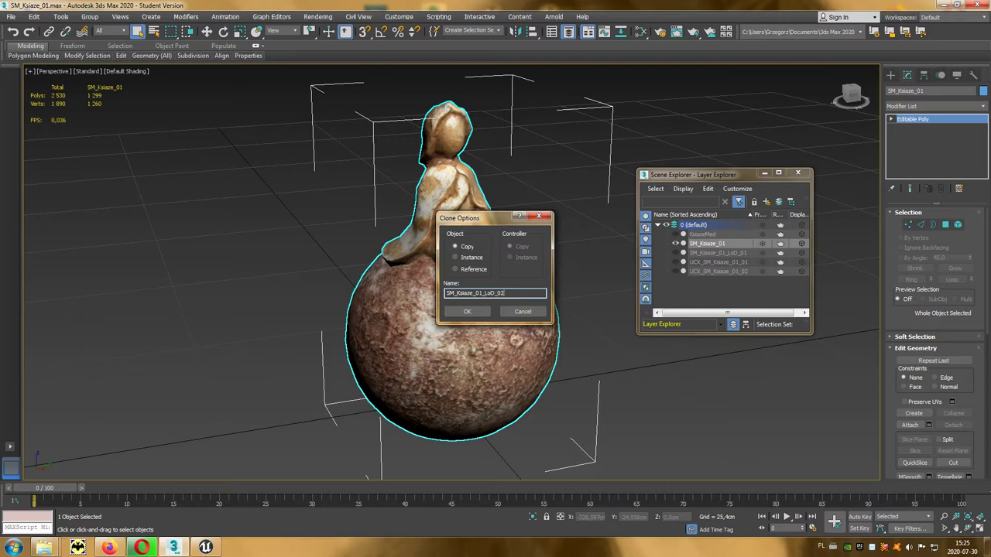
pyautogui.click(467, 312)
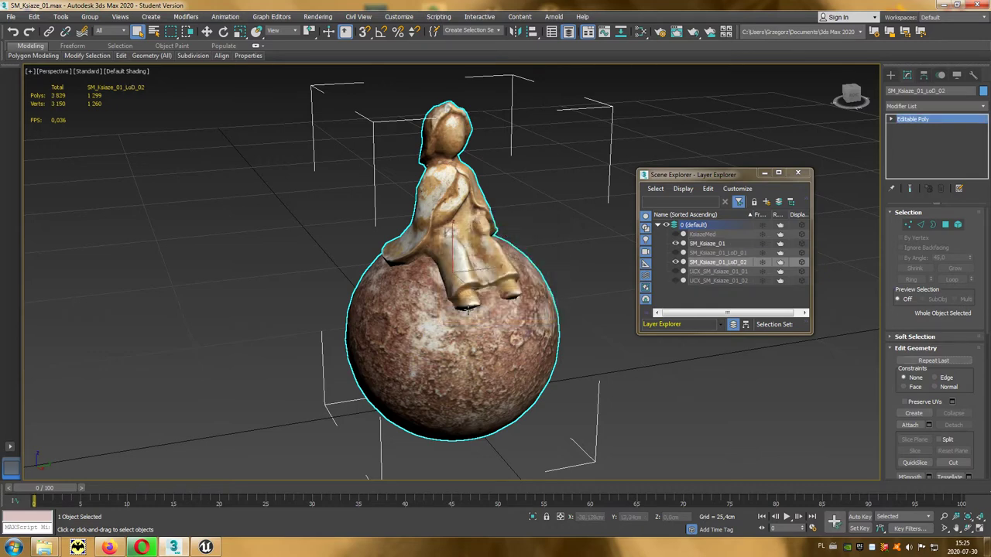
pyautogui.click(678, 243)
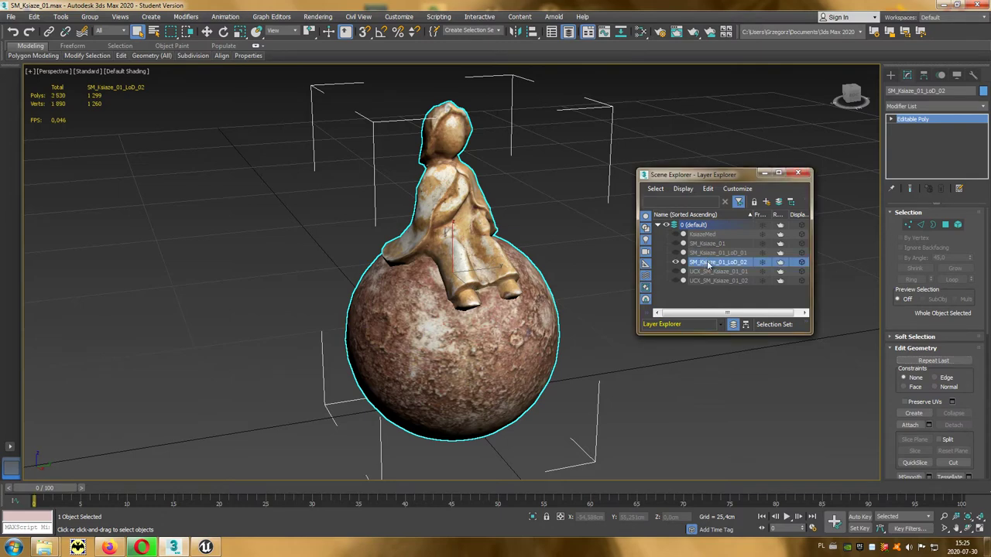
# Add ProOptimizer to SM_Ksiaze_01_LoD_02 with Keep Textures on and calculate it.
pyautogui.click(931, 106)
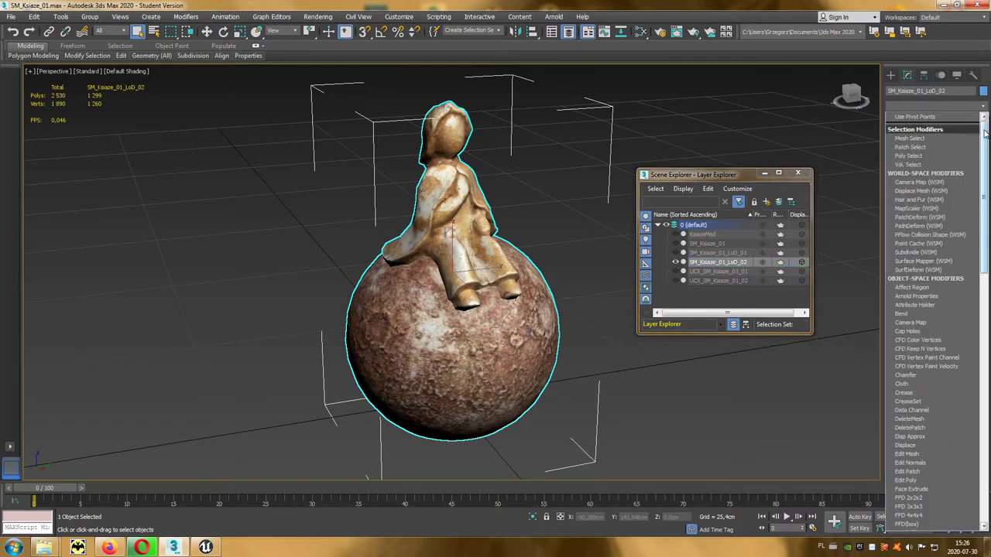
pyautogui.scroll(-5, 937, 309)
pyautogui.scroll(-3, 942, 383)
pyautogui.scroll(-2, 942, 383)
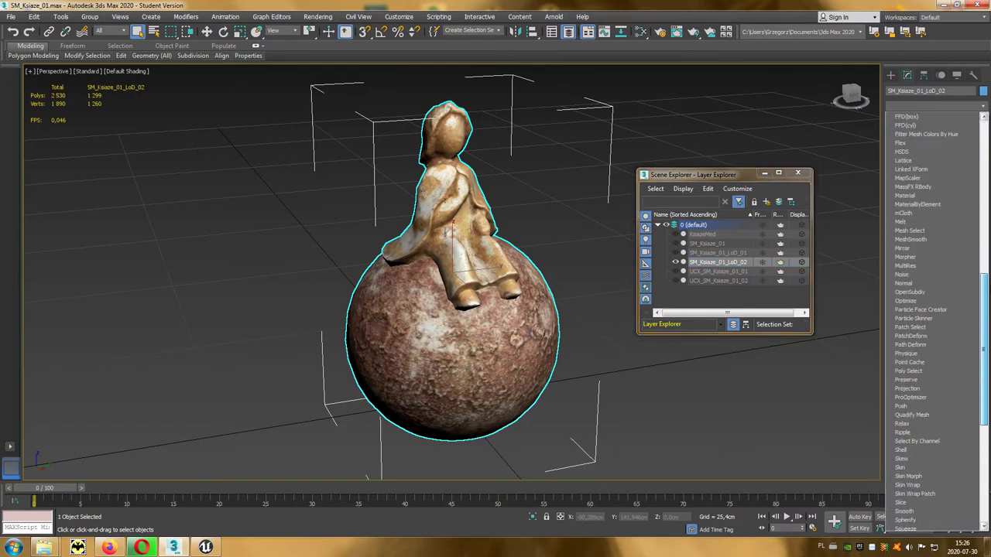
pyautogui.click(917, 397)
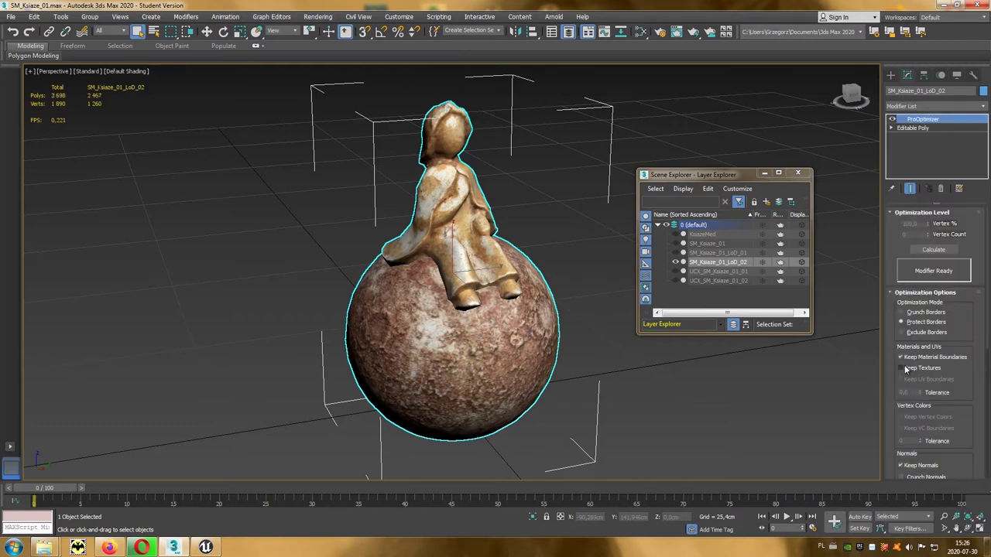
pyautogui.click(917, 369)
pyautogui.click(923, 251)
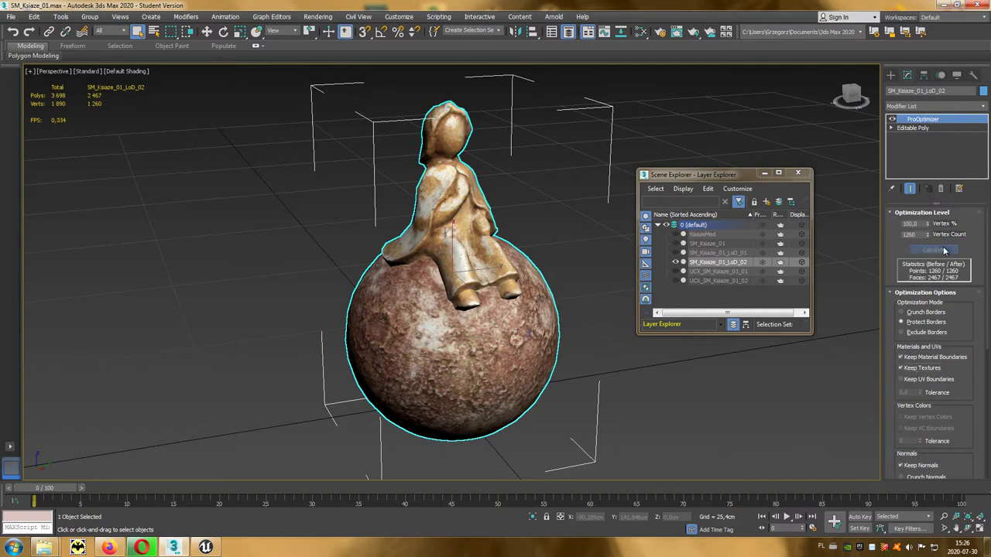
# Set ProOptimizer Vertex % to 25, leaving 315 points and 610 faces.
pyautogui.doubleClick(910, 224)
pyautogui.write('25')
pyautogui.press('Return')
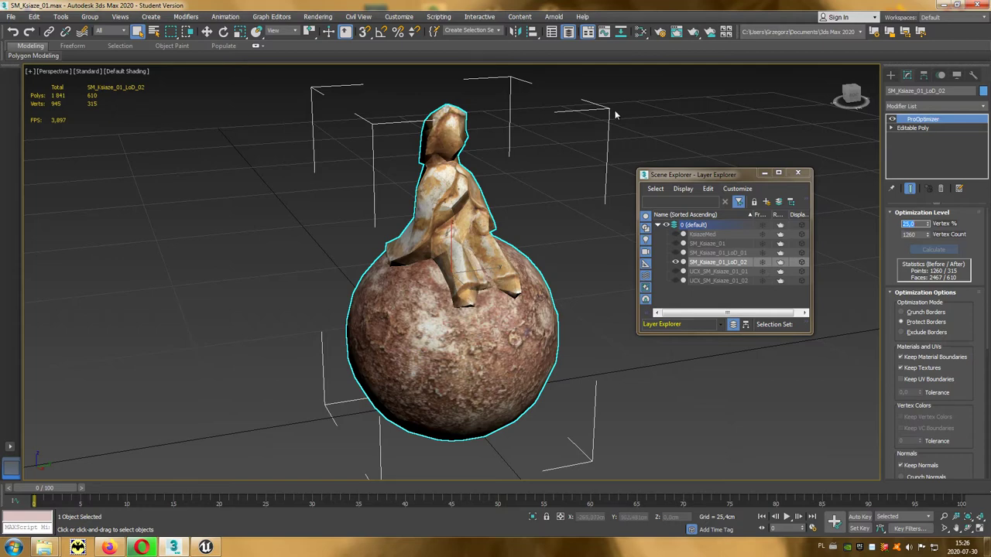
# Collapse LoD_02's stack into an Editable Poly, then unhide SM_Ksiaze_01 and SM_Ksiaze_01_LoD_01.
pyautogui.rightClick(952, 122)
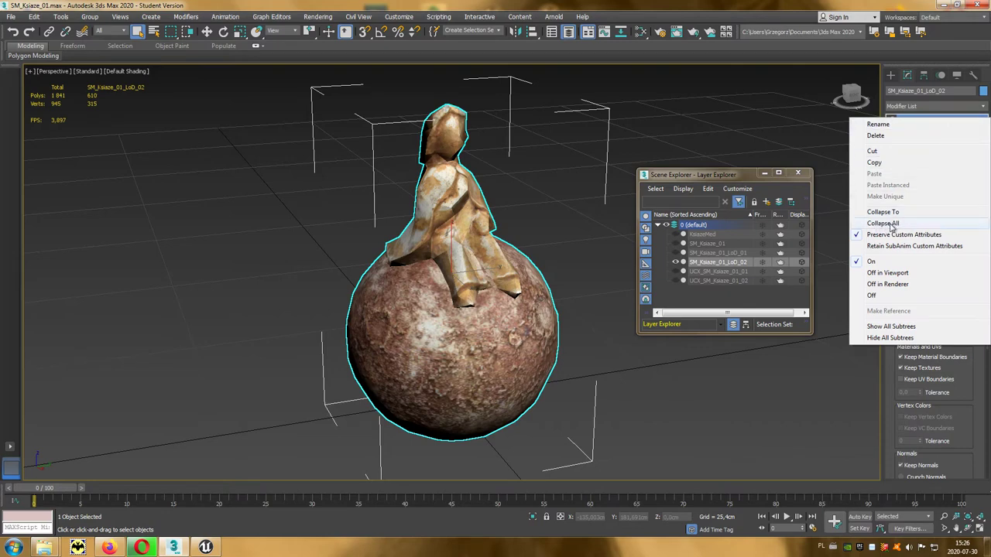
pyautogui.click(890, 225)
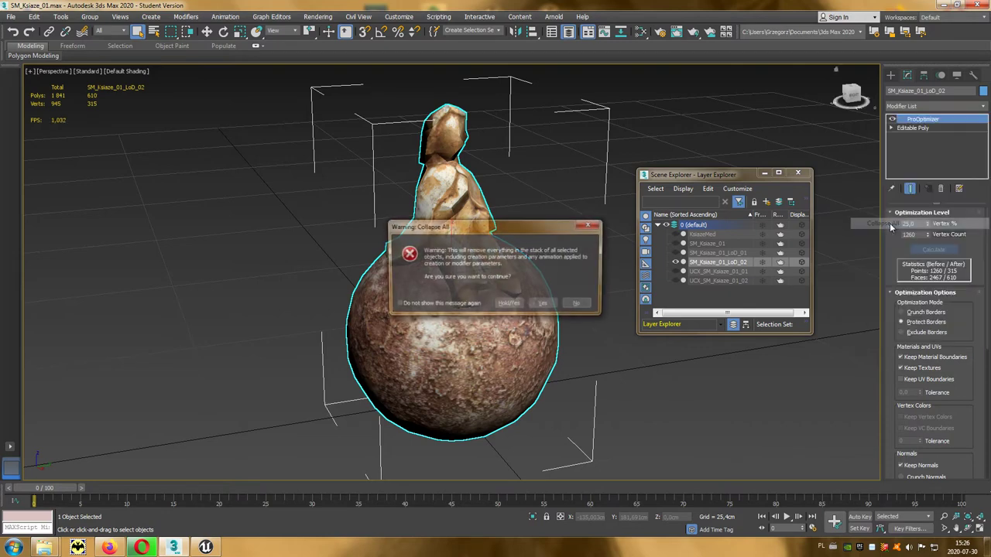
pyautogui.click(545, 305)
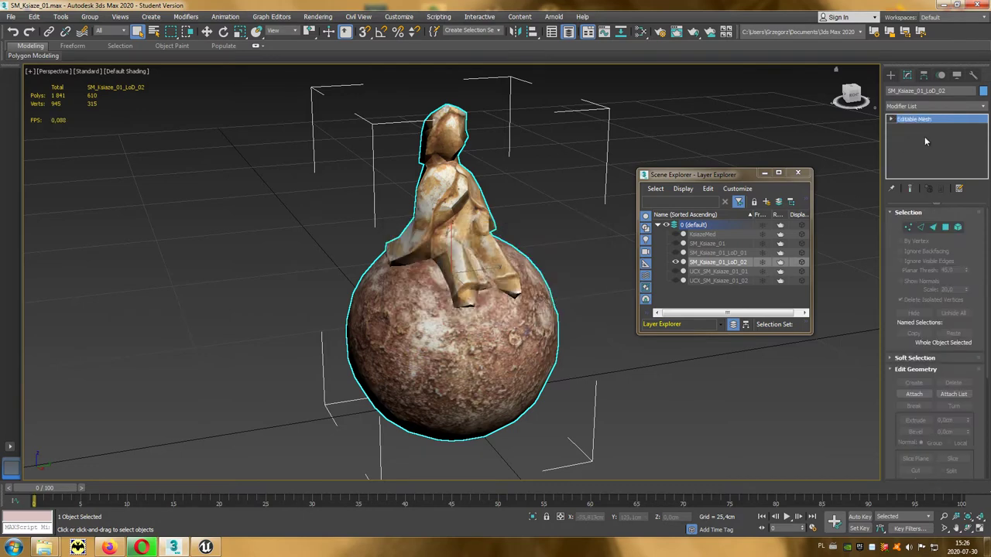
pyautogui.rightClick(930, 122)
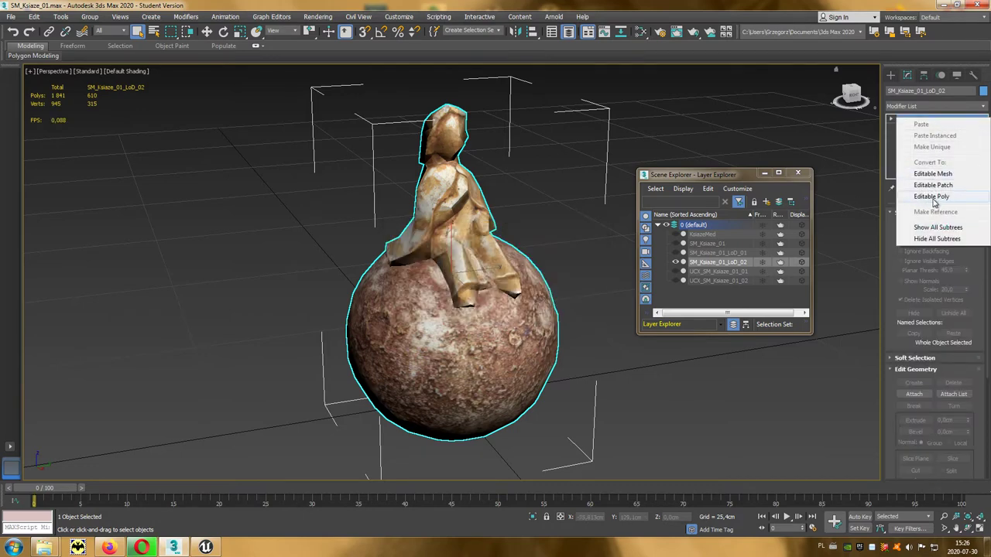
pyautogui.click(933, 197)
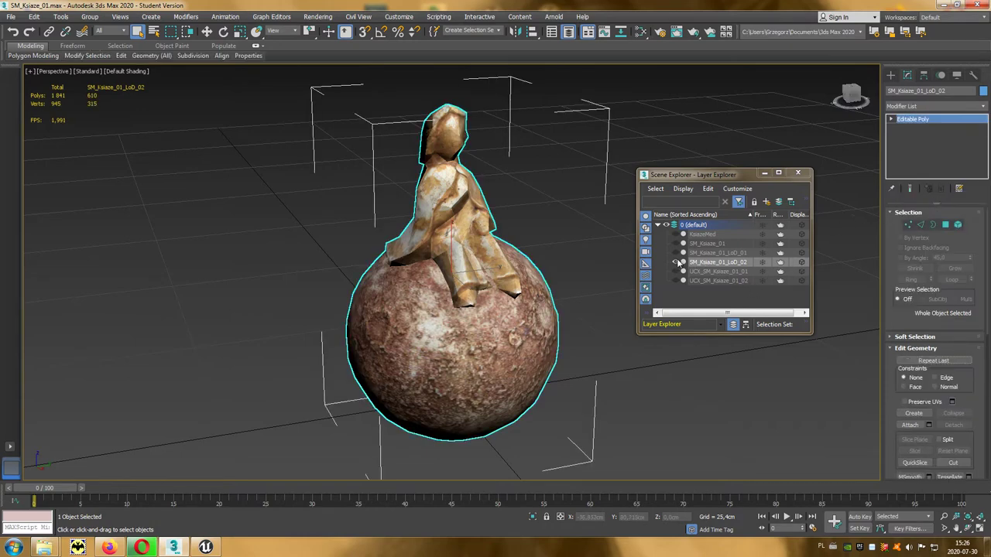
pyautogui.moveTo(677, 253); pyautogui.dragTo(676, 243)
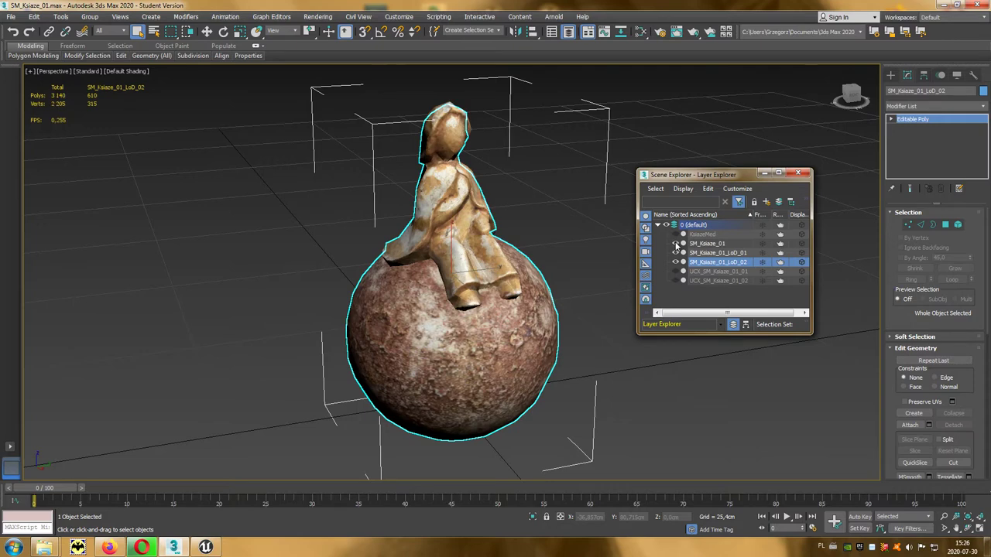
# Select SM_Ksiaze_01_LoD_01 and copy its name from the Modify panel name field.
pyautogui.click(715, 253)
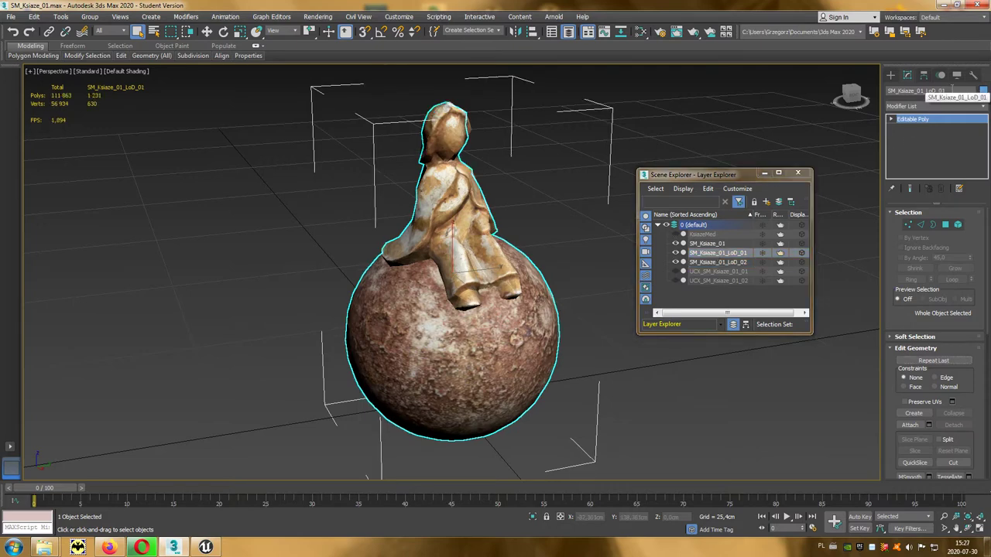
pyautogui.click(929, 90)
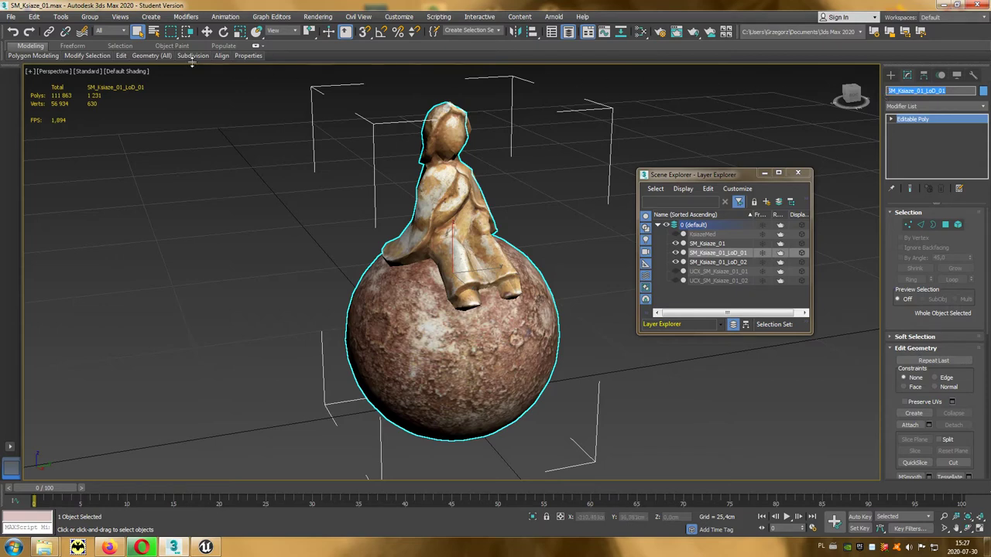
# Export Selected SM_Ksiaze_01_LoD_01 to the Meshes folder as FBX file SM_Ksiaze_01_LoD_01, accepting the FBX settings.
pyautogui.click(10, 17)
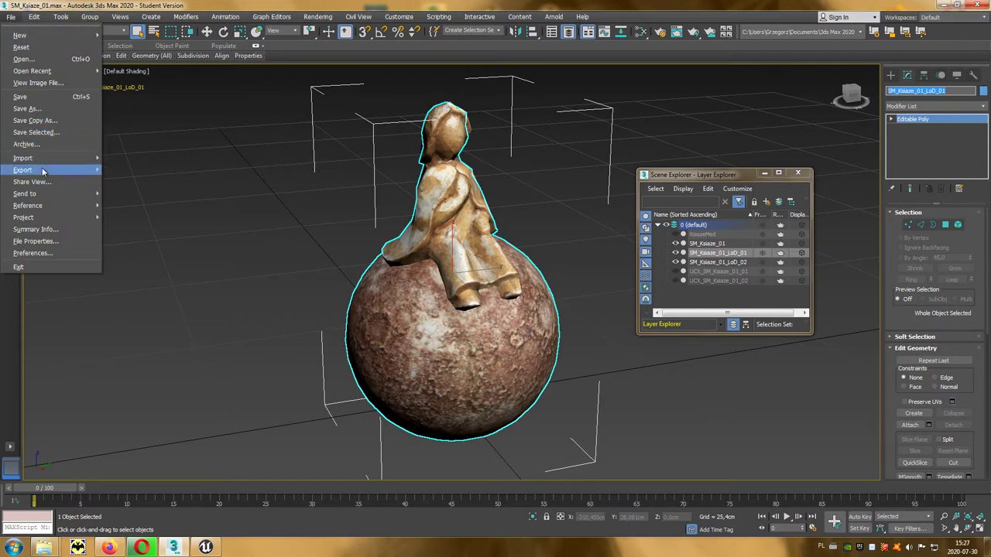
pyautogui.moveTo(43, 171)
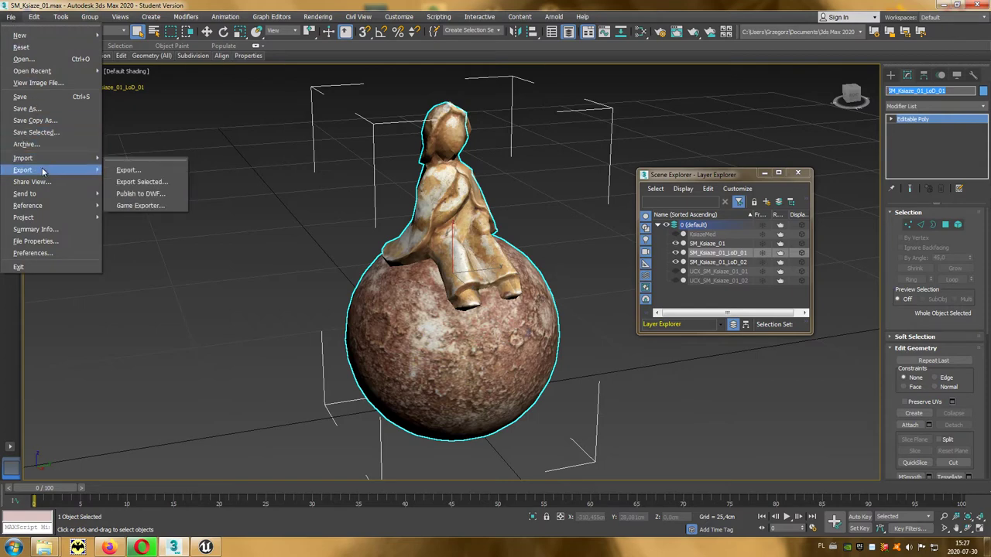
pyautogui.click(165, 182)
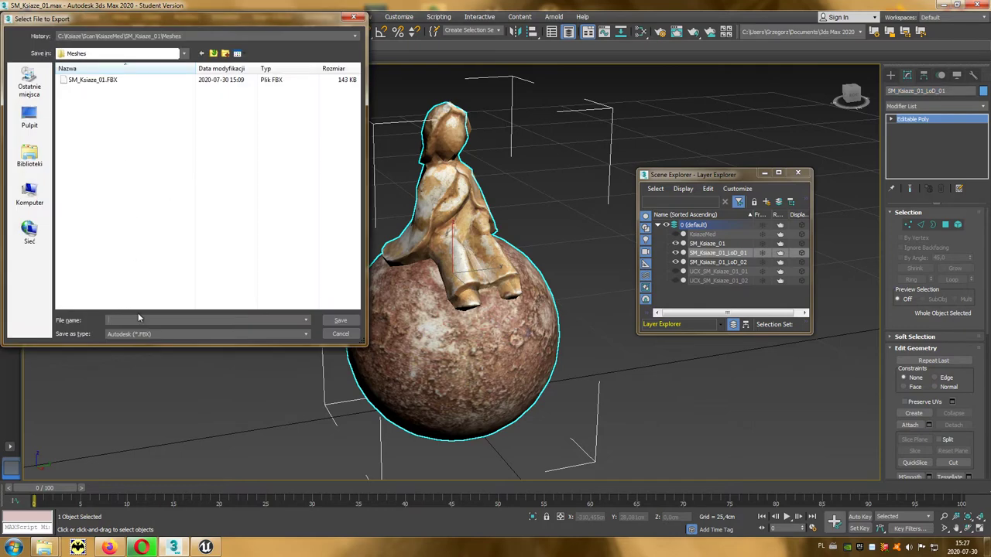
pyautogui.hotkey('ctrl', 'v')
pyautogui.click(340, 321)
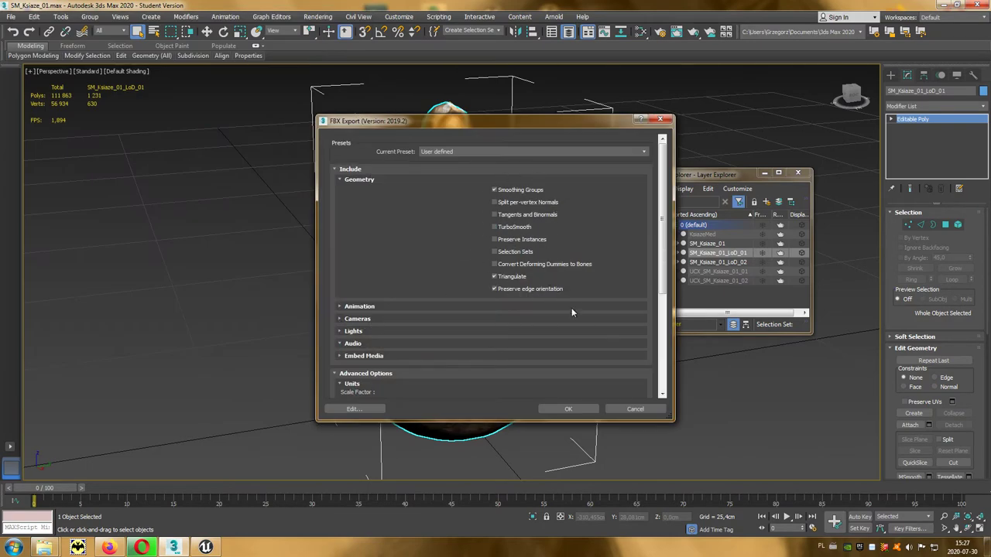
pyautogui.scroll(-2, 664, 295)
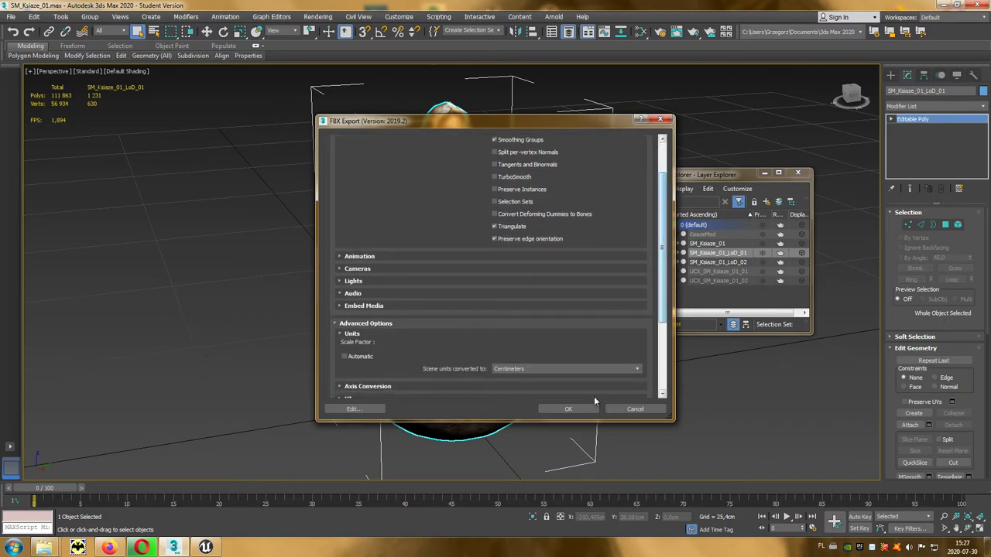
pyautogui.click(566, 410)
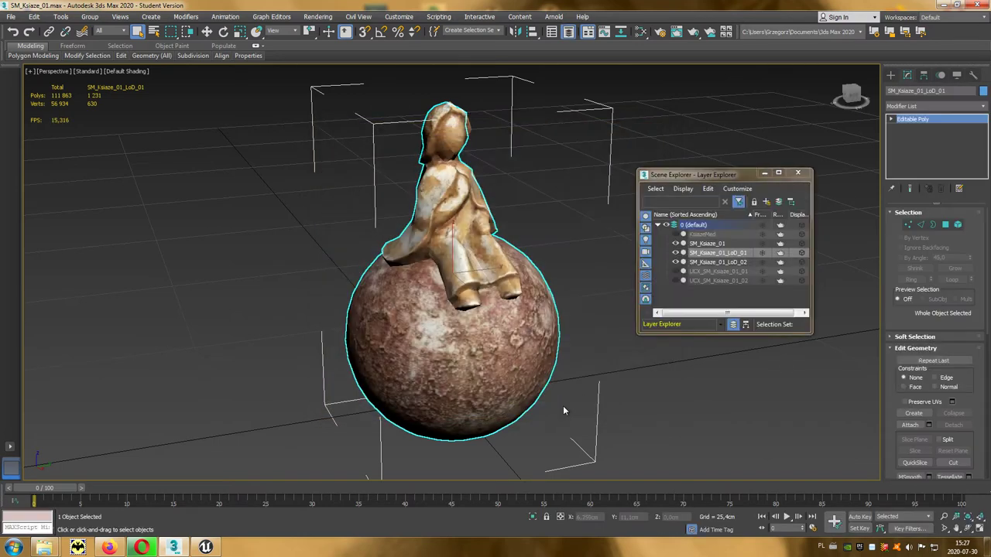
# Export the selected SM_Ksiaze_01_LoD_02 copy to FBX as SM_Ksiaze_01_LoD_02, accepting the export settings.
pyautogui.click(713, 263)
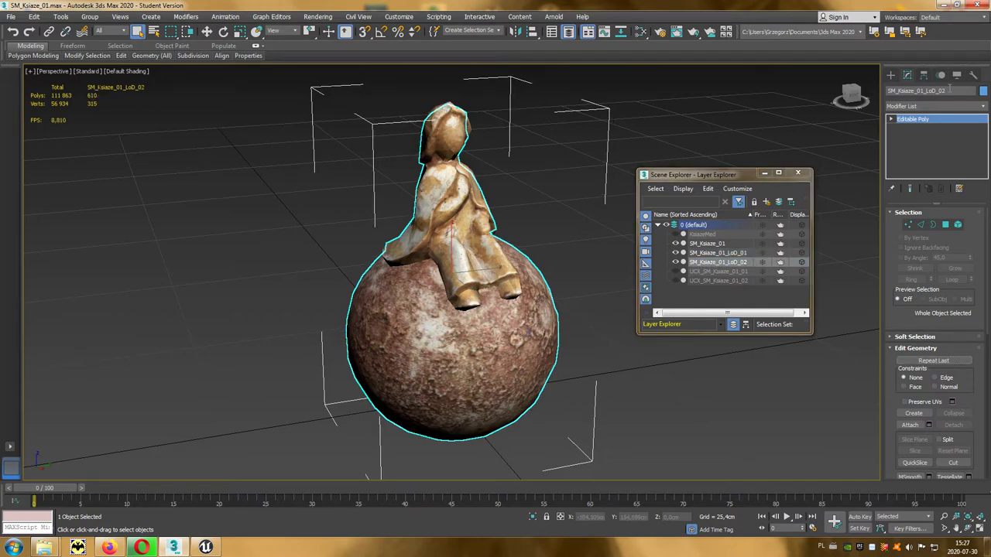
pyautogui.moveTo(949, 90); pyautogui.dragTo(887, 89)
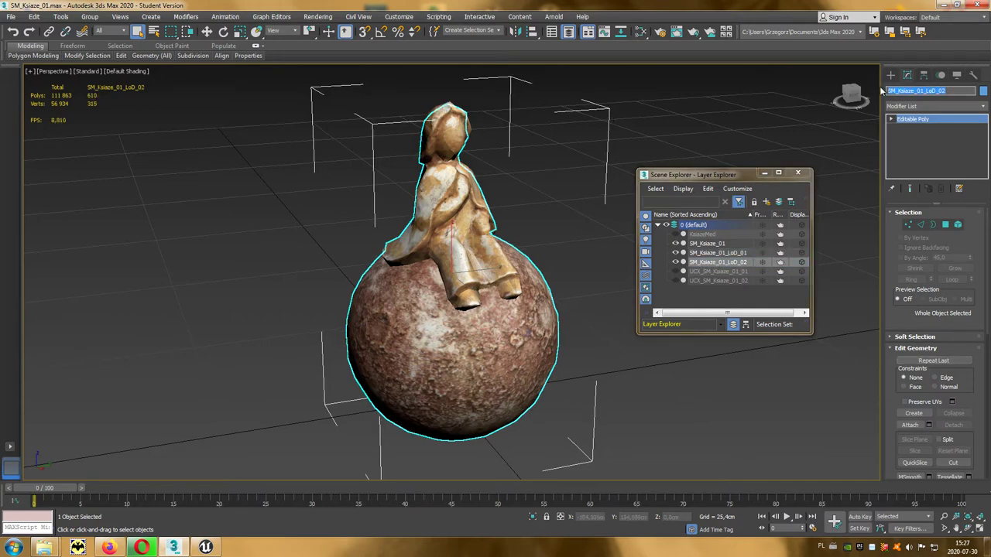
pyautogui.click(11, 17)
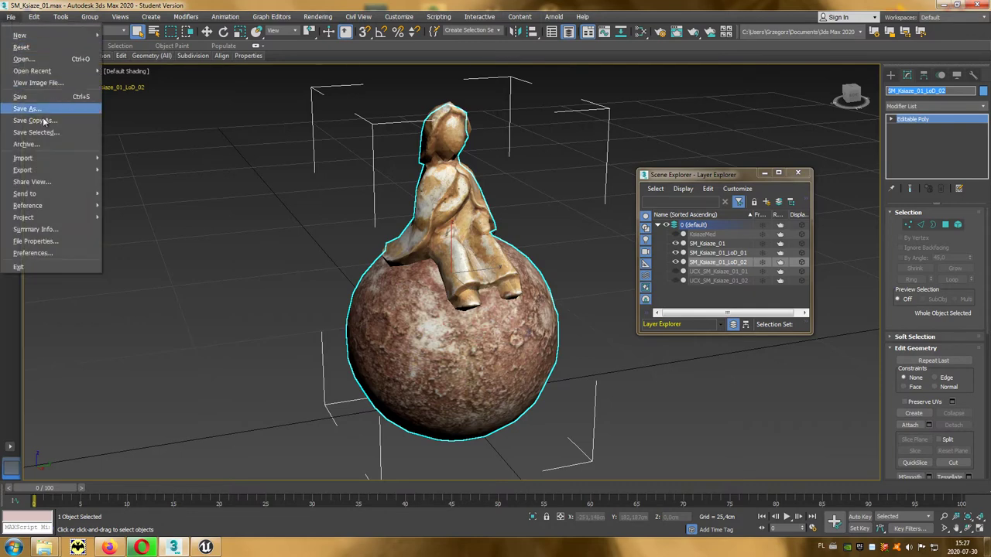
pyautogui.moveTo(70, 170)
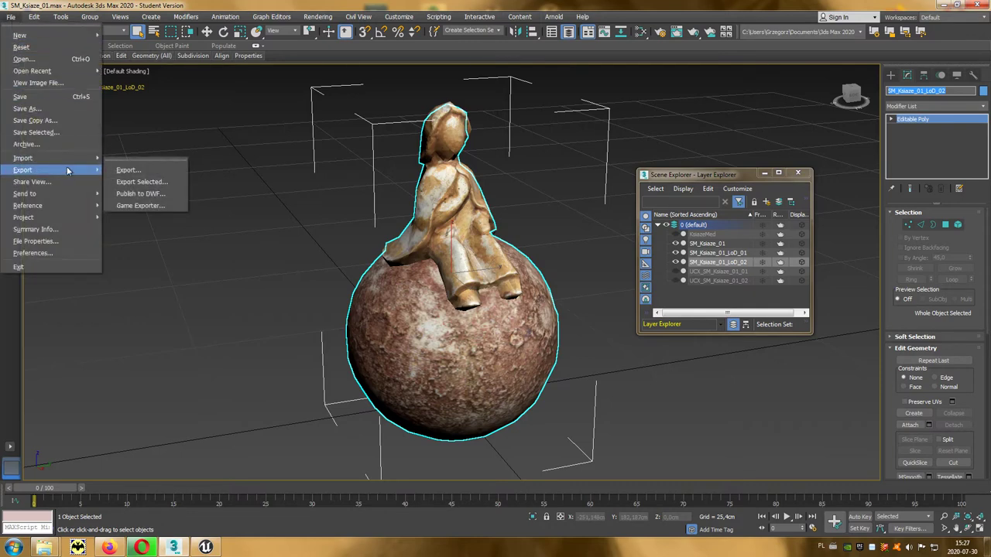
pyautogui.click(172, 187)
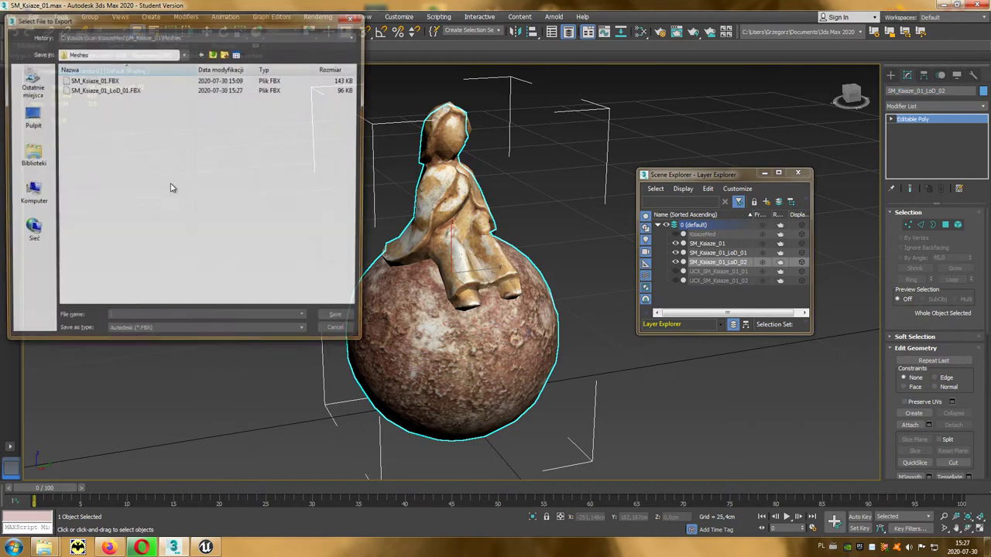
pyautogui.write('SM_Ksiaze_01_LoD_02')
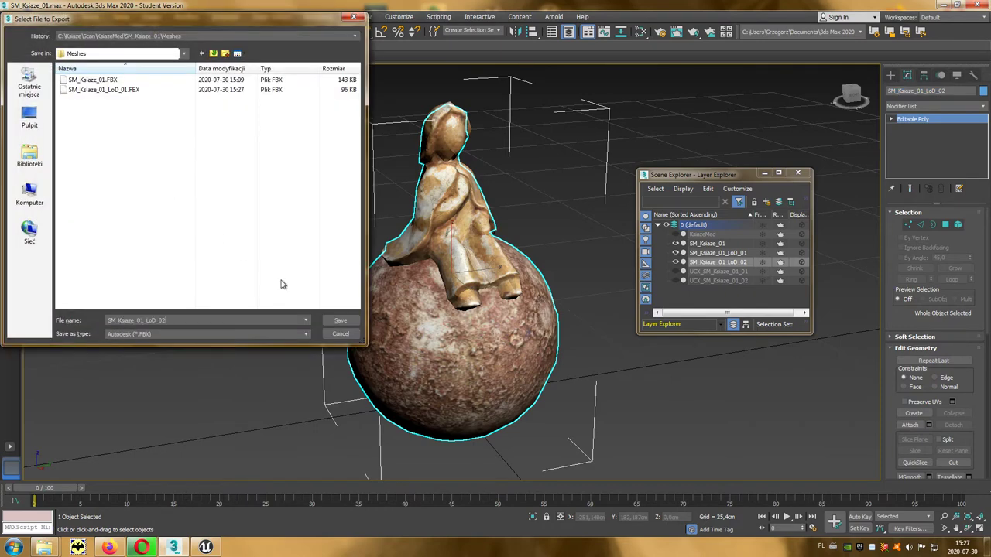
pyautogui.click(343, 322)
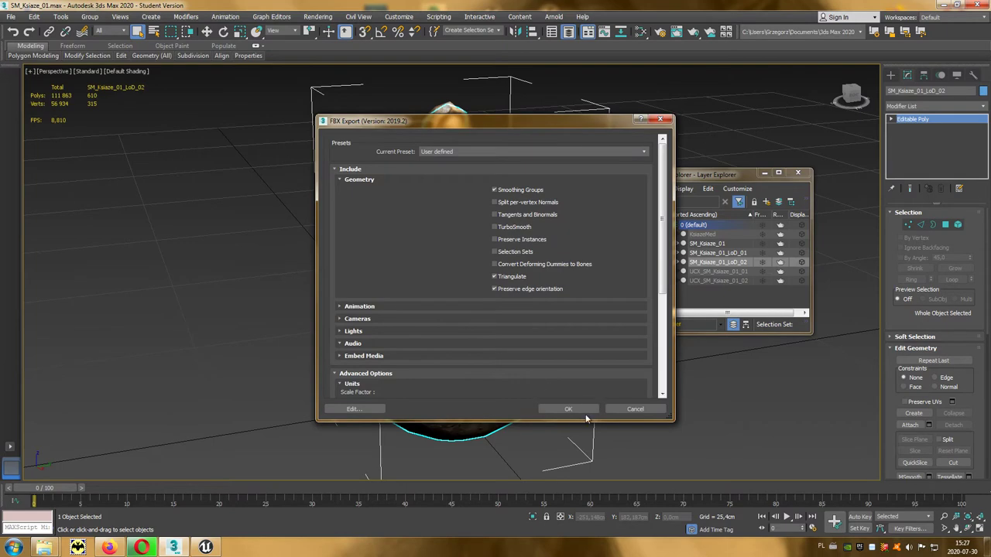
pyautogui.click(568, 409)
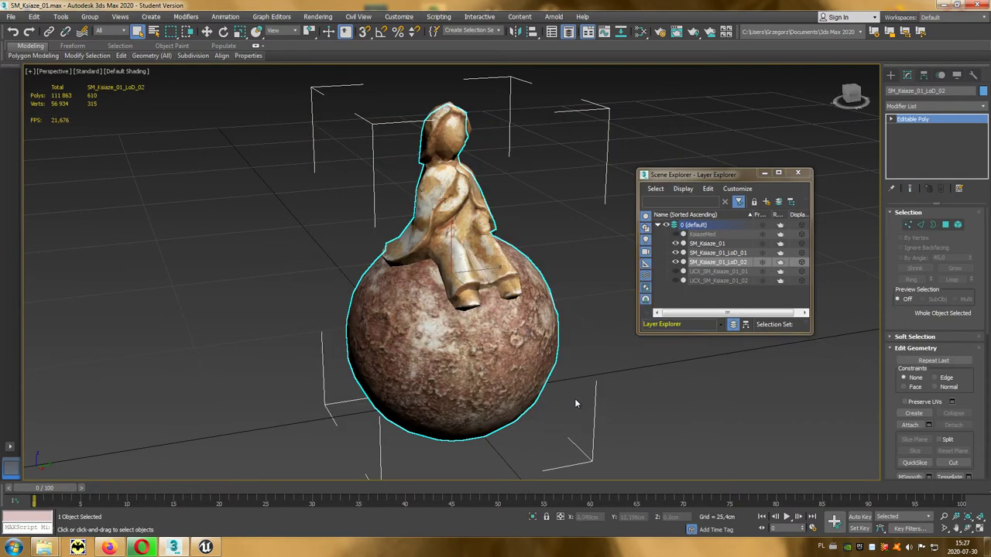
# Hide the LoD_02 and LoD_01 copies, close the Scene Explorer, and return to Unreal Engine.
pyautogui.click(675, 262)
pyautogui.click(676, 253)
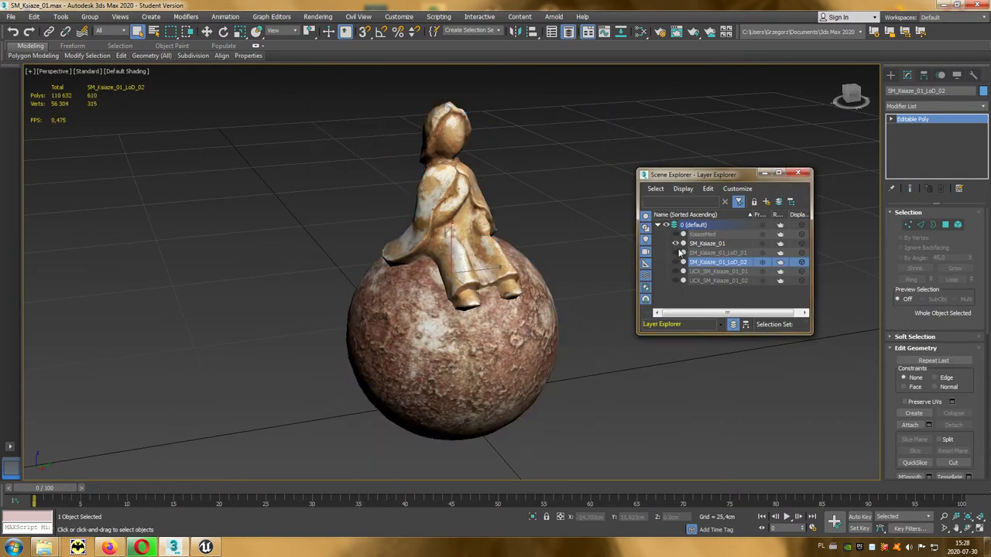
pyautogui.click(798, 172)
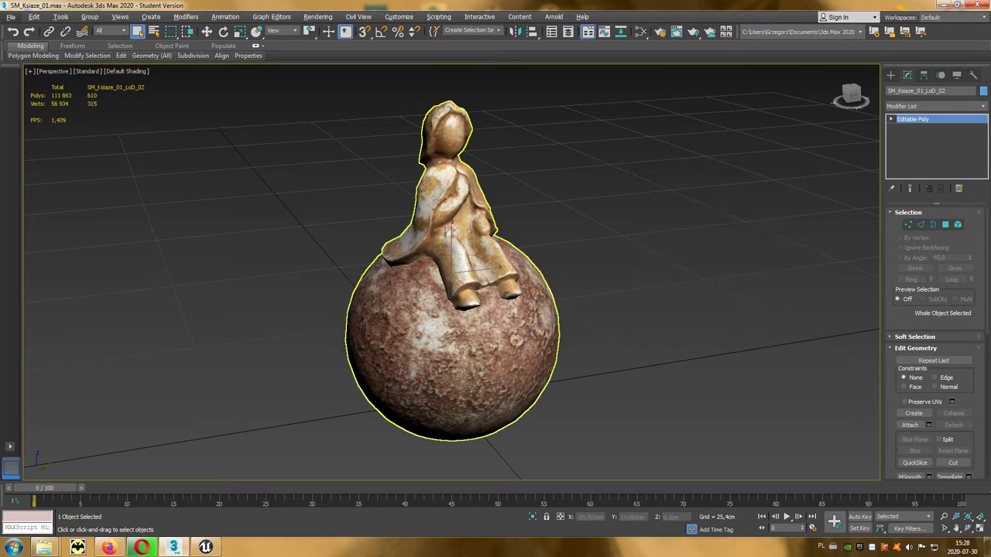
pyautogui.click(205, 548)
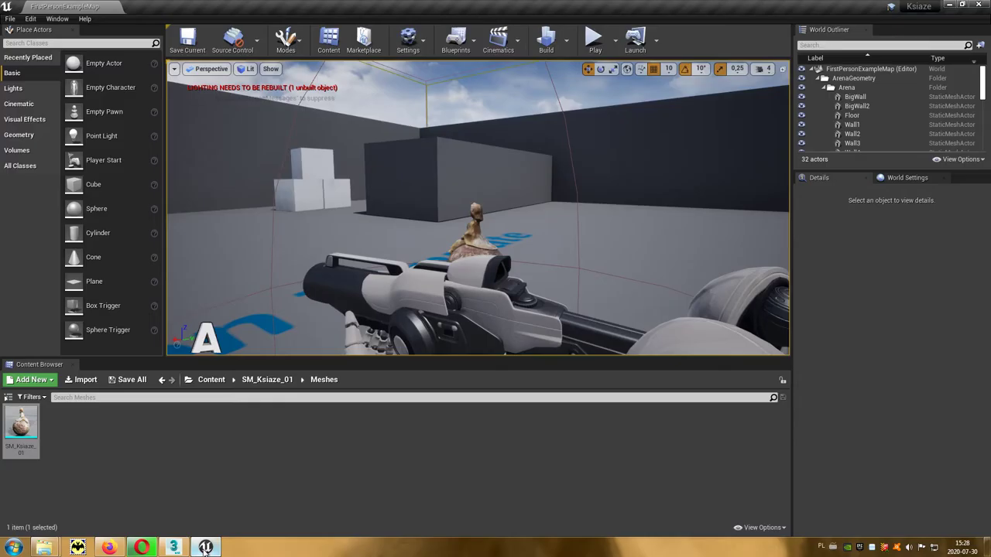
# Open SM_Ksiaze_01 in the mesh editor, inspect it in lit and wireframe views, then float the window.
pyautogui.click(31, 423)
pyautogui.doubleClick(32, 425)
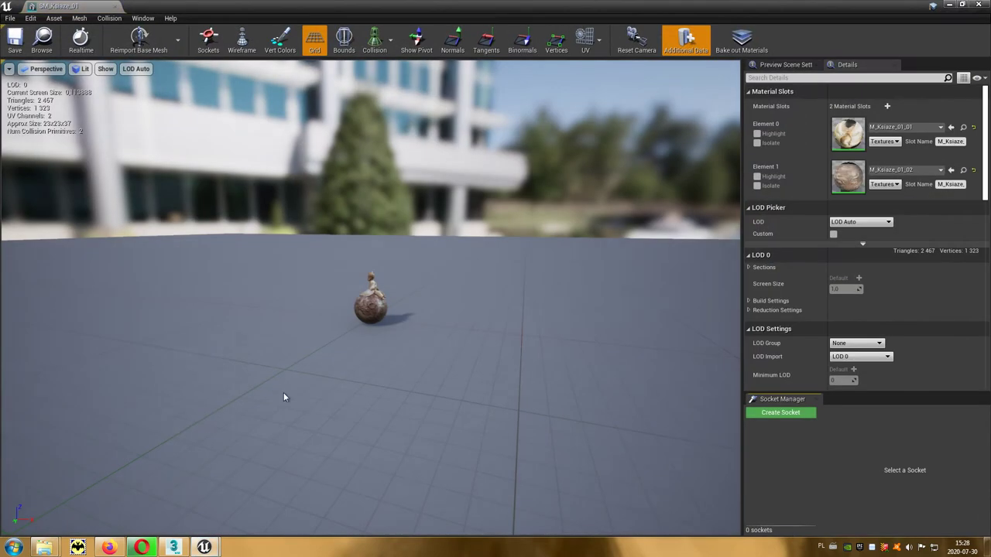
pyautogui.click(636, 39)
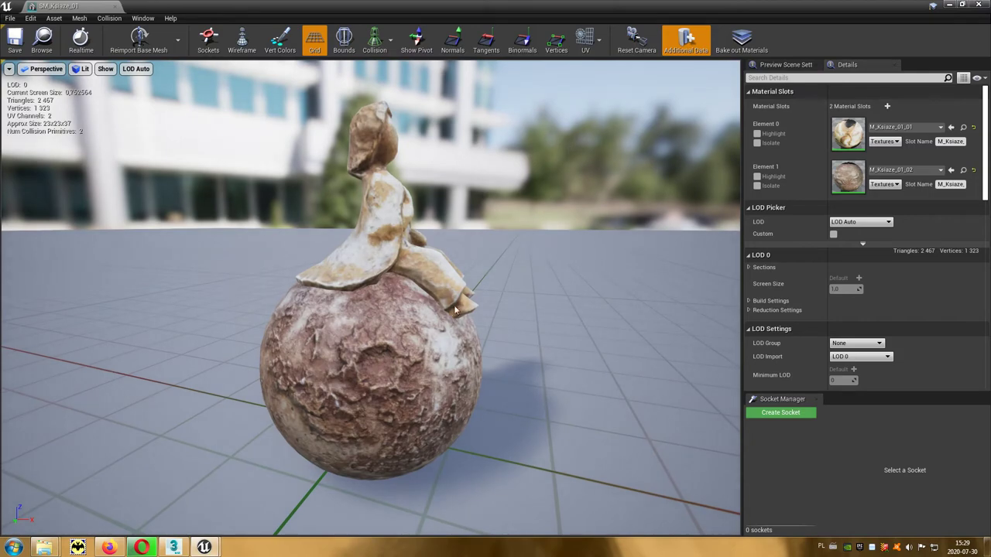
pyautogui.moveTo(456, 310); pyautogui.dragTo(372, 309)
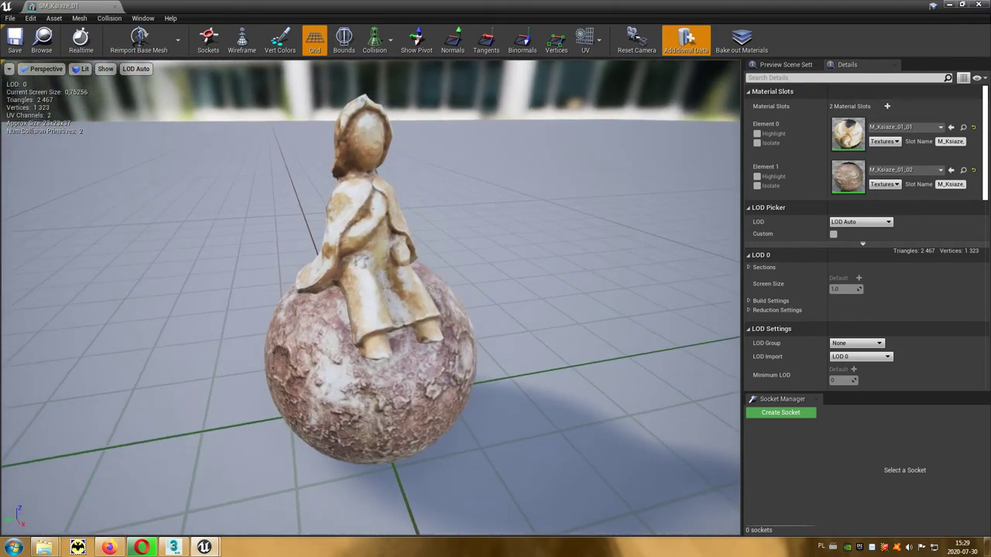
pyautogui.moveTo(433, 318); pyautogui.dragTo(441, 318)
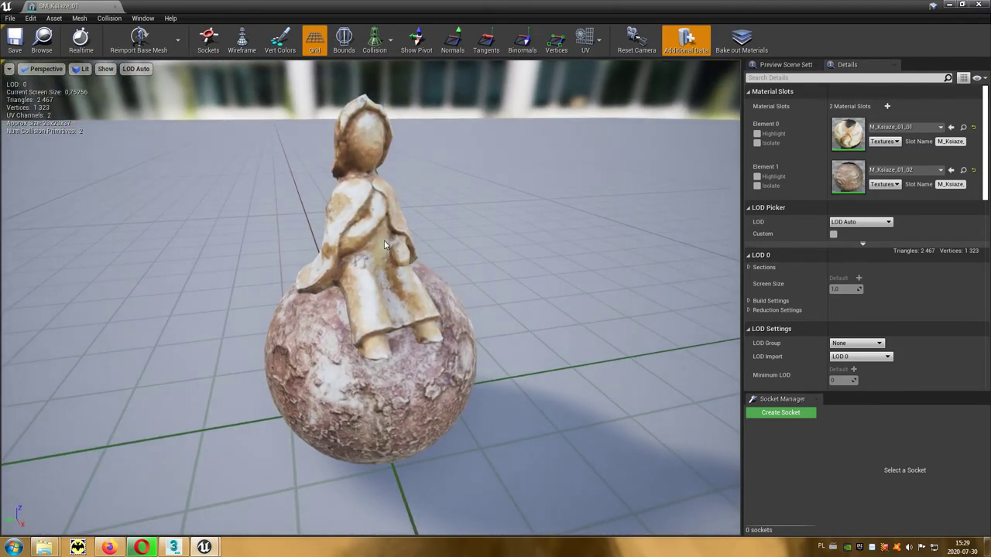
pyautogui.click(241, 43)
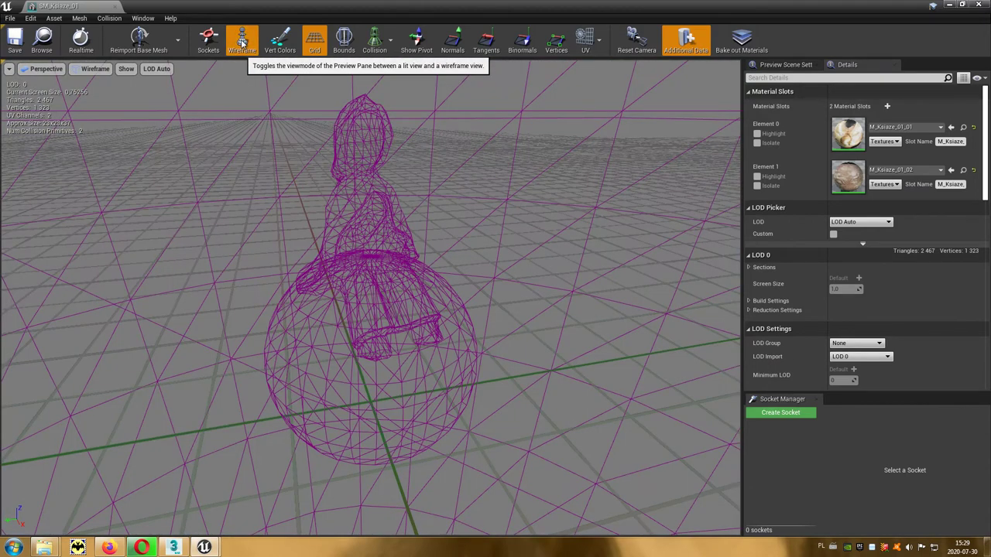
pyautogui.click(242, 44)
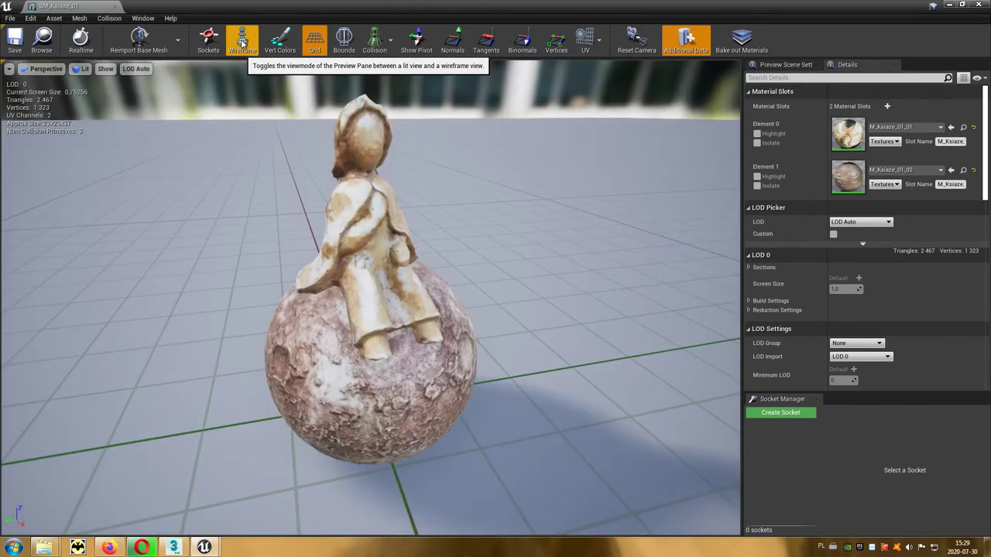
pyautogui.click(962, 4)
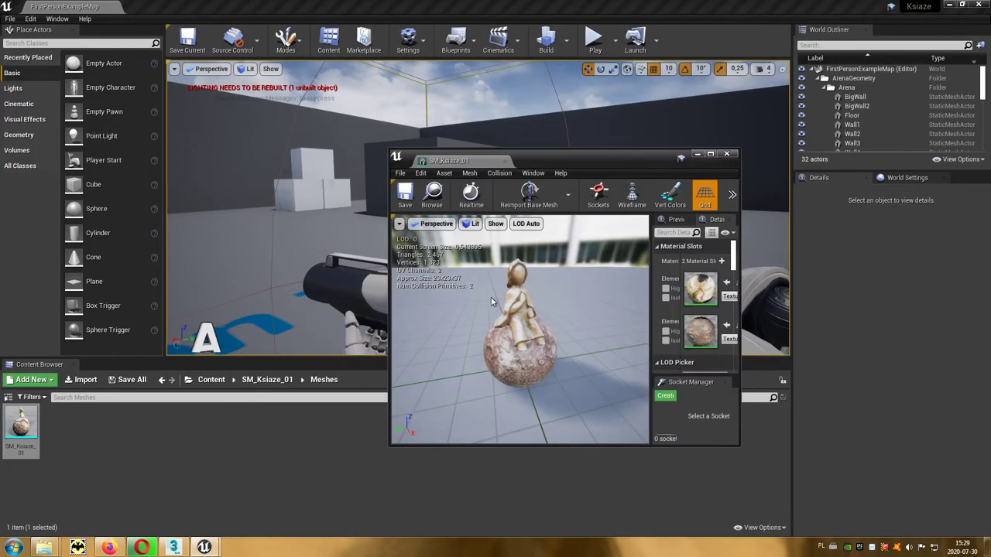
# Open M_Ksiaze_01_01 and M_Ksiaze_01_02 from SM_Ksiaze_01/Materials and maximize the material editor.
pyautogui.click(270, 380)
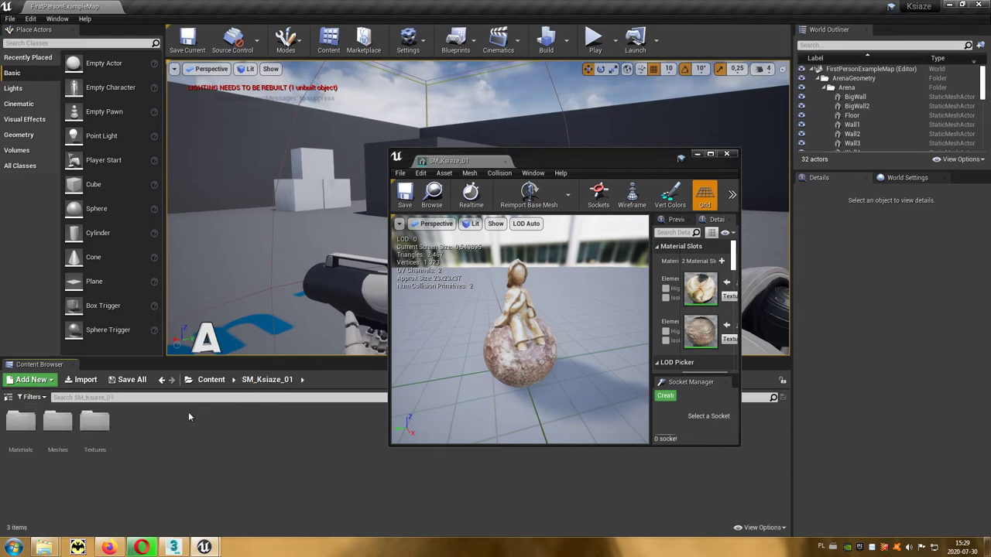
pyautogui.doubleClick(22, 425)
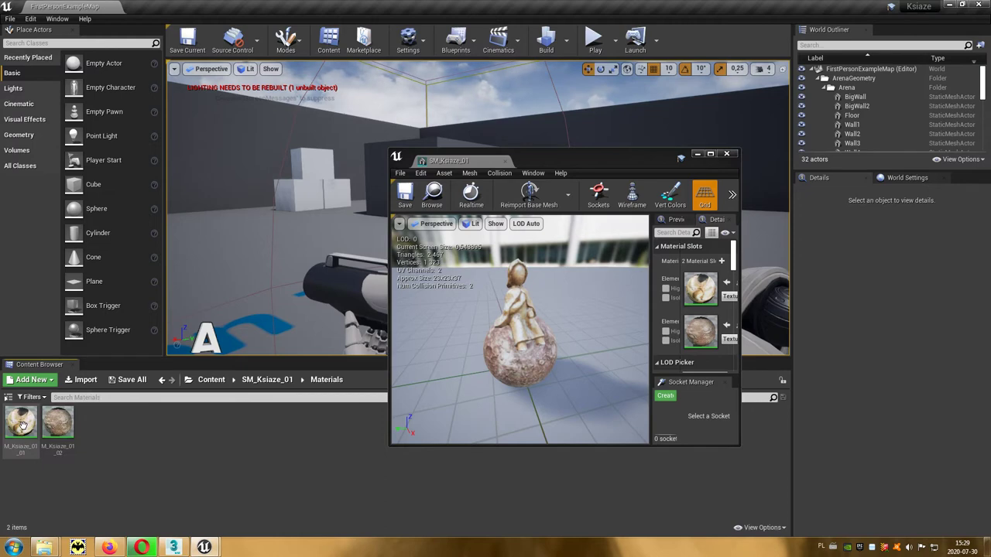
pyautogui.doubleClick(22, 425)
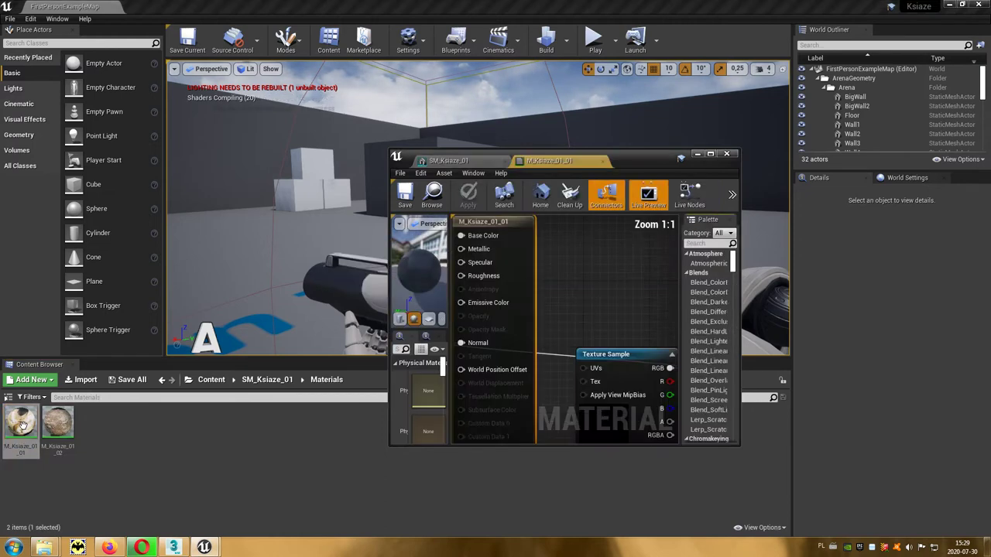
pyautogui.doubleClick(71, 425)
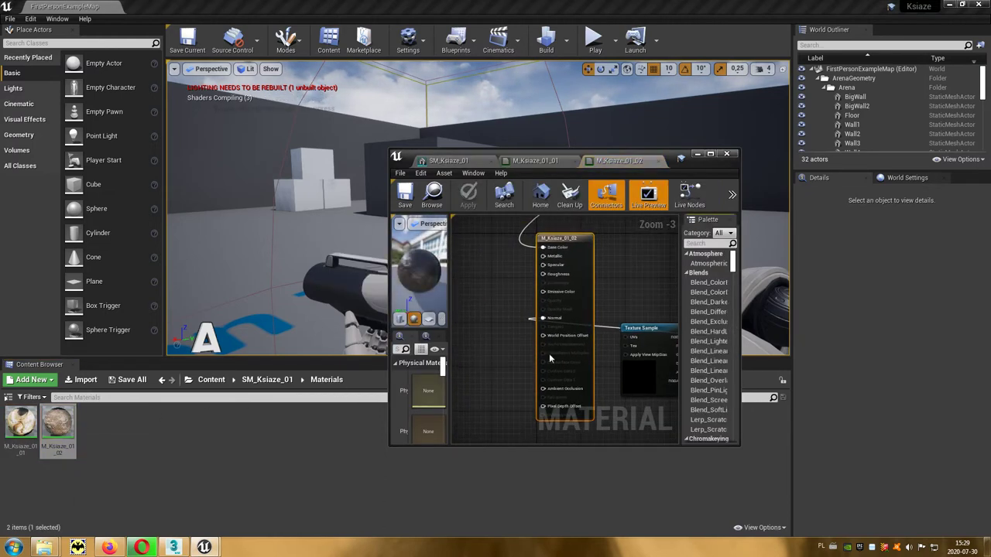
pyautogui.click(711, 154)
# Move the colour and normal-map texture nodes to the left of the material node.
pyautogui.press('Home')
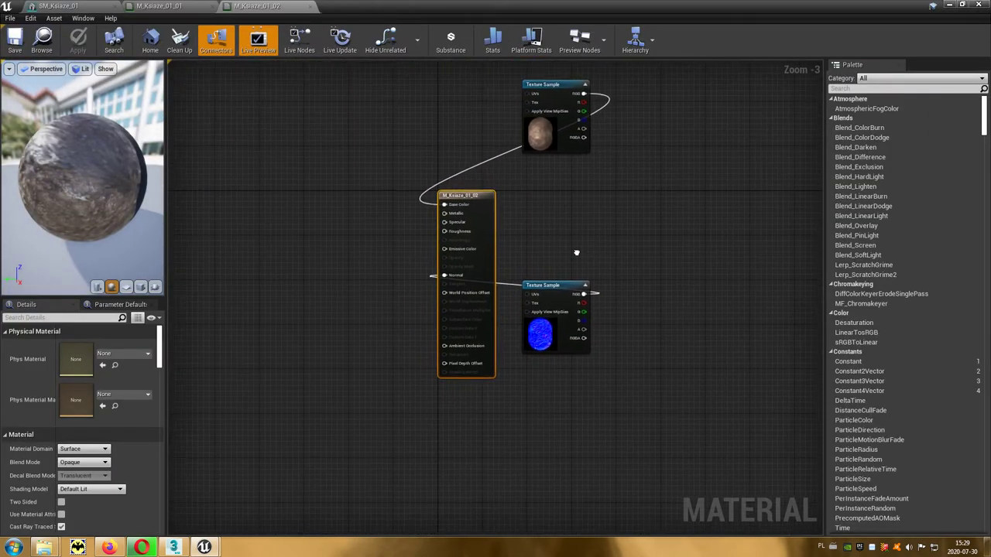
pyautogui.moveTo(555, 91); pyautogui.dragTo(314, 152)
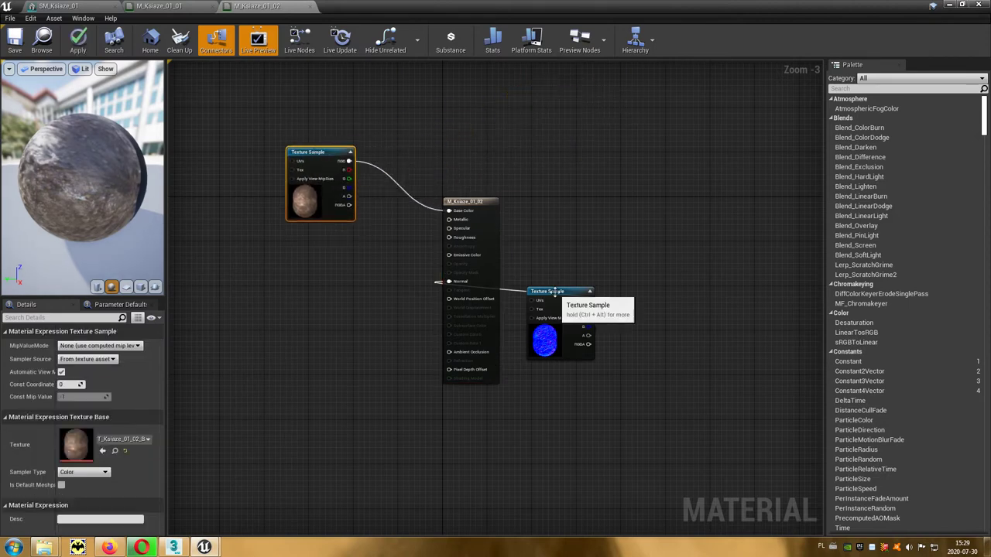
pyautogui.moveTo(560, 295); pyautogui.dragTo(300, 314)
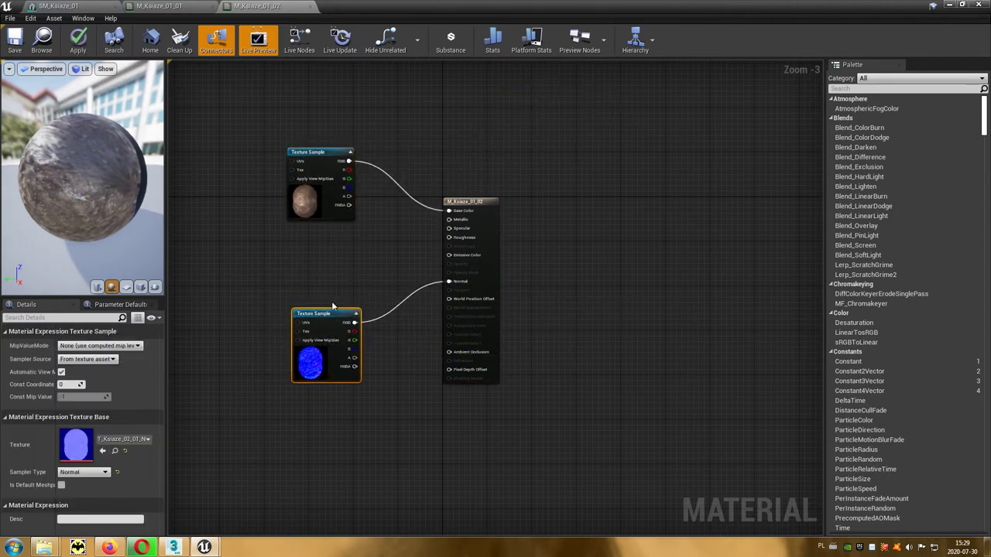
pyautogui.scroll(1, 352, 269)
pyautogui.scroll(2, 352, 268)
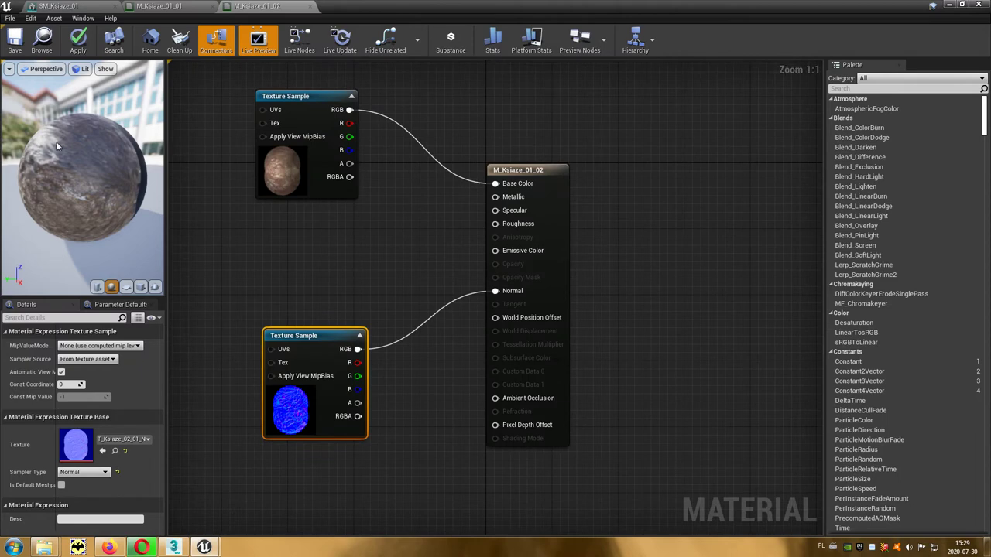
# Add constants 0 and 1 wired into Specular and Roughness, then select both constants.
pyautogui.click(345, 236)
pyautogui.moveTo(364, 255); pyautogui.dragTo(495, 210)
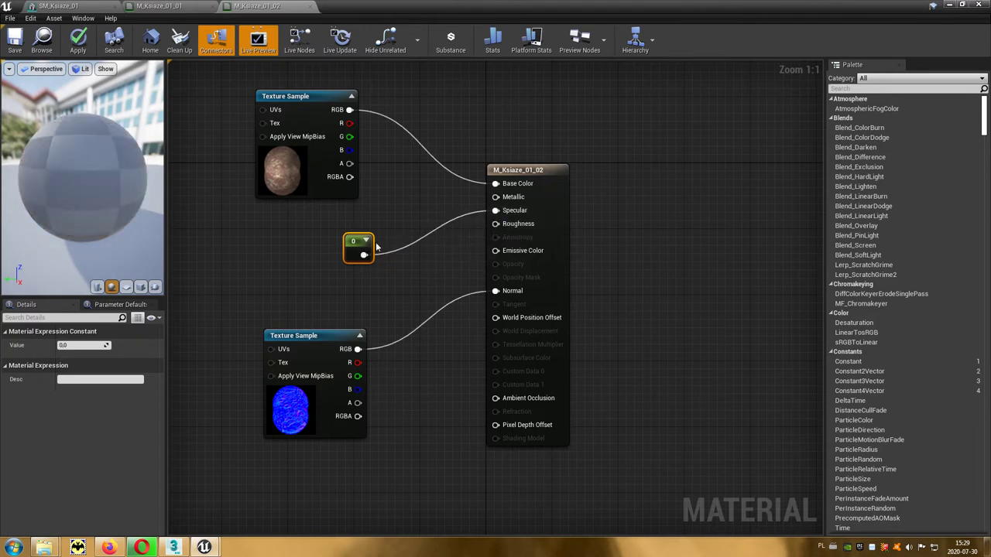
pyautogui.click(338, 279)
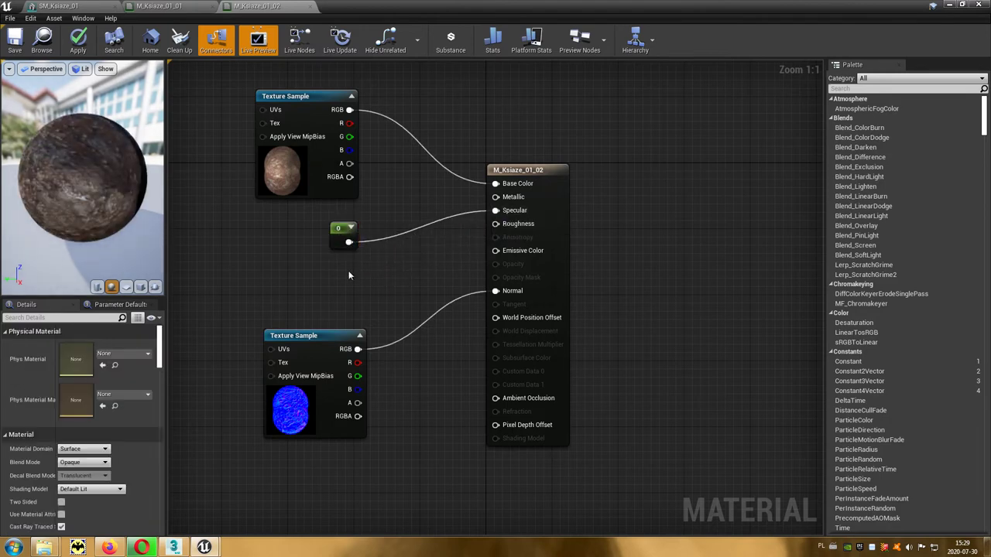
pyautogui.click(338, 279)
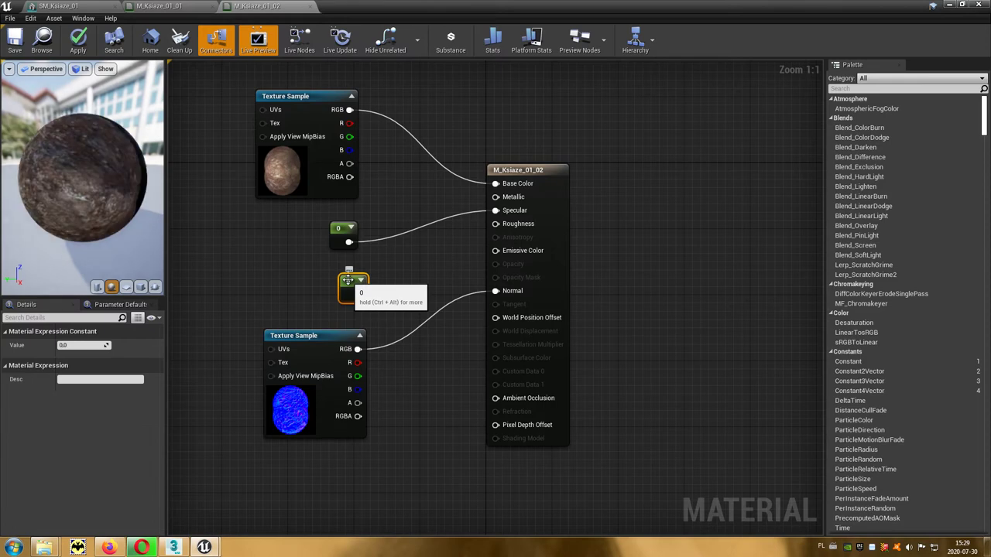
pyautogui.click(83, 346)
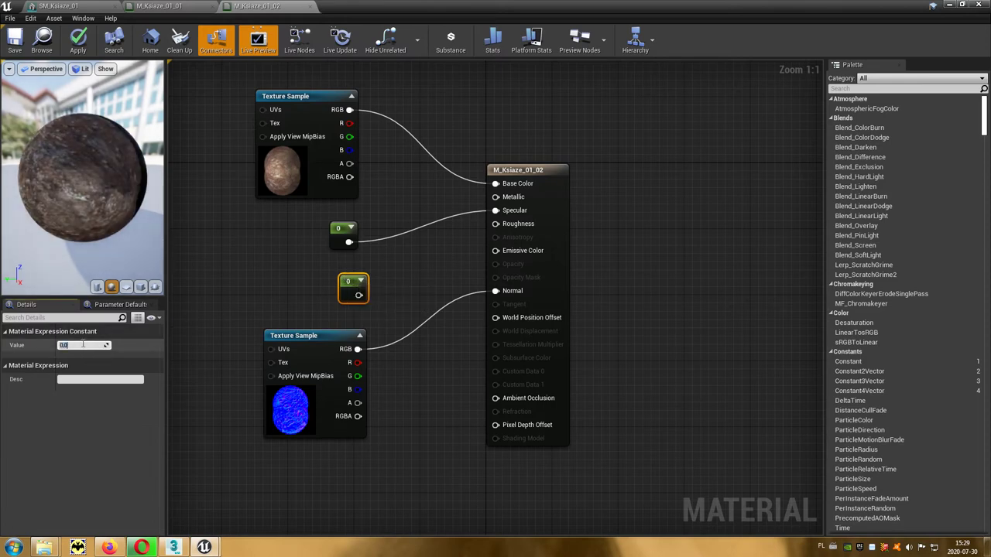
pyautogui.write('1')
pyautogui.press('Return')
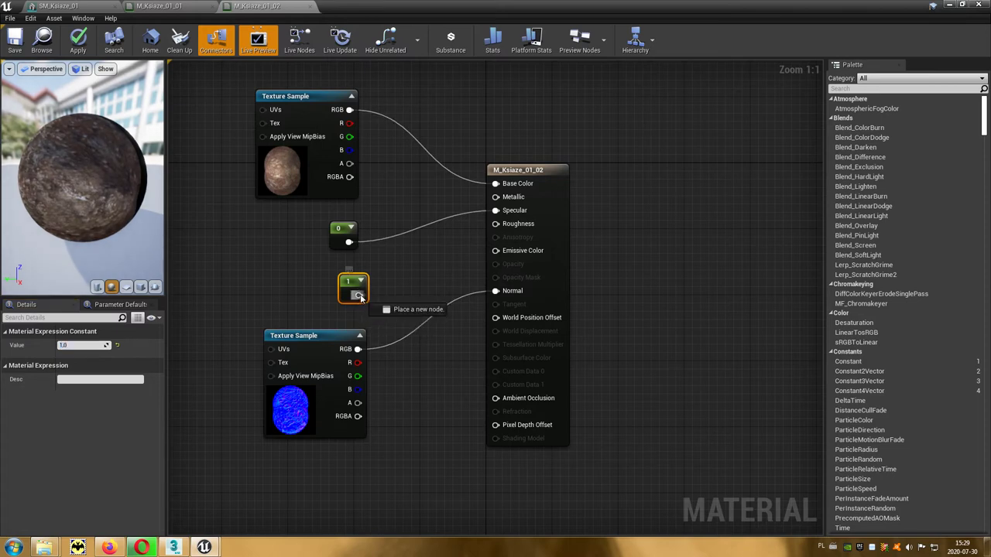
pyautogui.moveTo(358, 294); pyautogui.dragTo(496, 226)
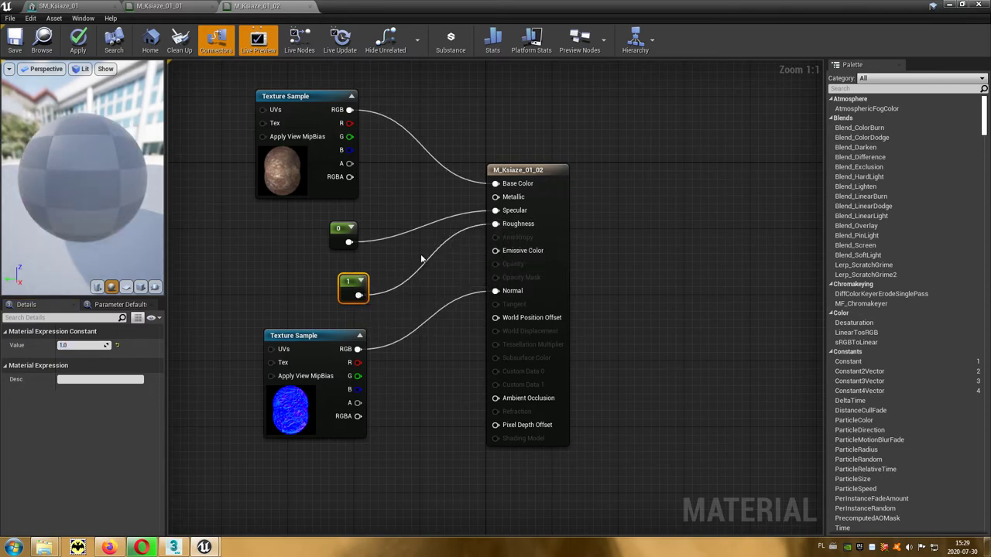
pyautogui.moveTo(348, 284); pyautogui.dragTo(338, 280)
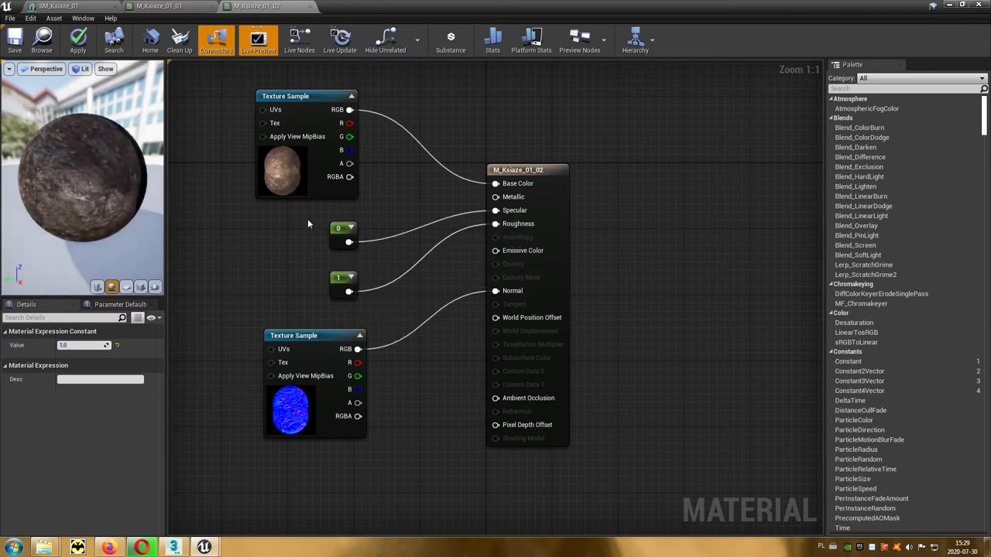
pyautogui.moveTo(307, 218); pyautogui.dragTo(365, 295)
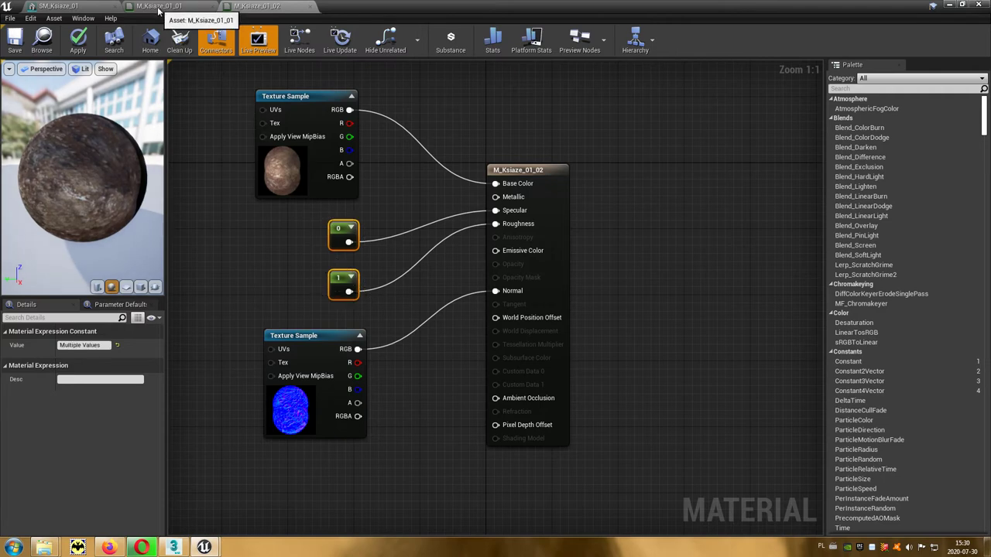
# In M_Ksiaze_01_01, move the normal-map texture node left of the material node.
pyautogui.click(161, 6)
pyautogui.moveTo(391, 304); pyautogui.dragTo(536, 413, button='right')
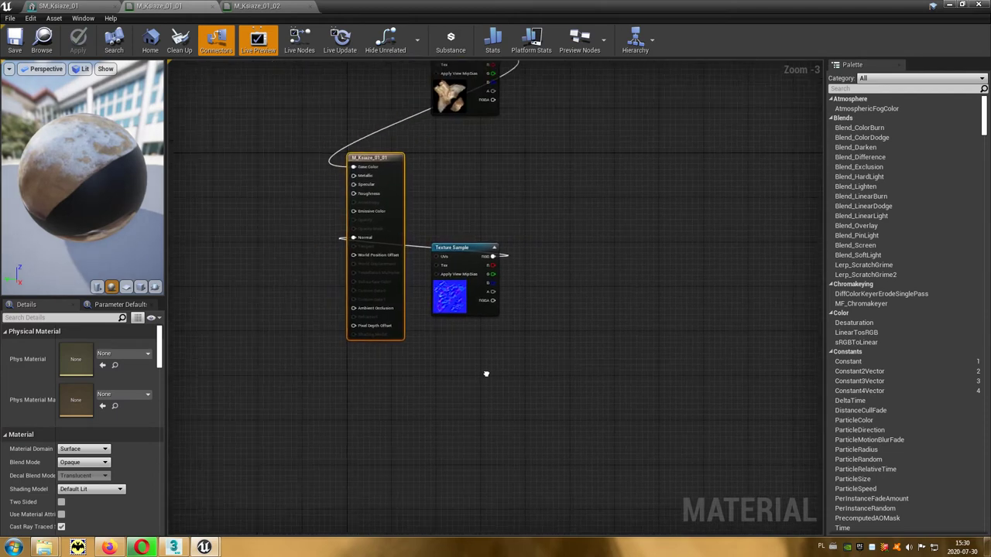
pyautogui.moveTo(501, 282)
pyautogui.mouseDown()
pyautogui.moveTo(310, 301)
pyautogui.moveTo(311, 310)
pyautogui.mouseUp()
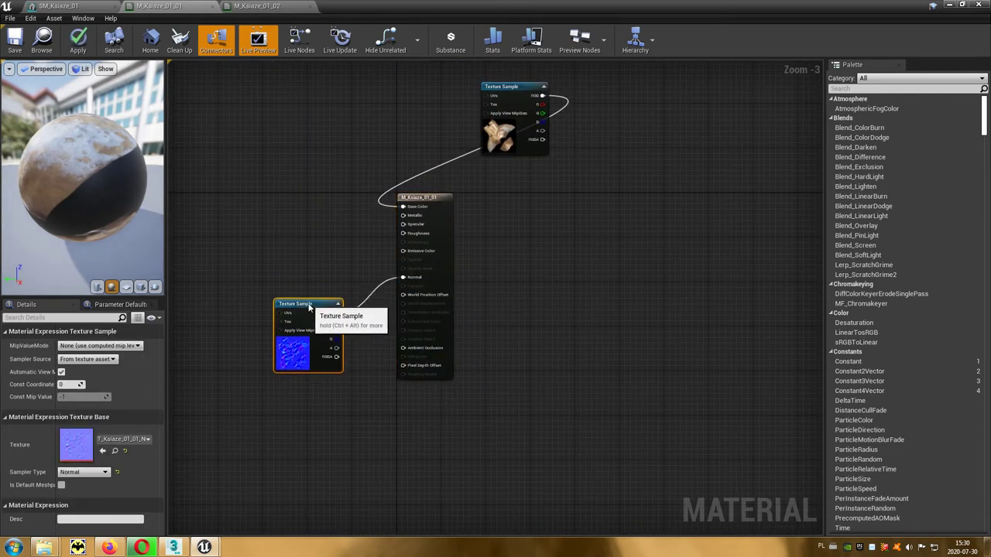
pyautogui.click(300, 231)
# Paste the 0 and 1 constants and wire the 0 into Specular.
pyautogui.hotkey('ctrl', 'v')
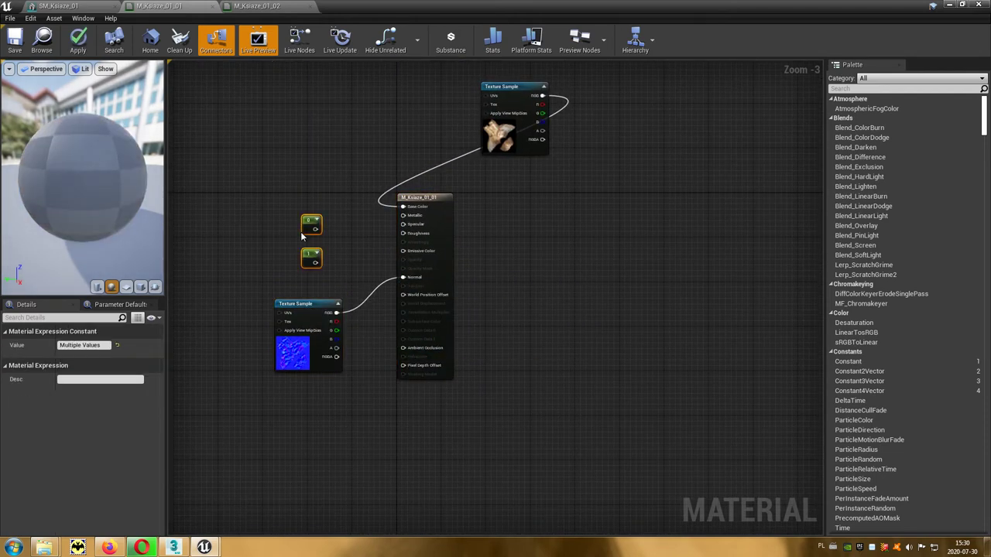
pyautogui.moveTo(315, 229)
pyautogui.mouseDown()
pyautogui.moveTo(347, 242)
pyautogui.moveTo(406, 229)
pyautogui.mouseUp()
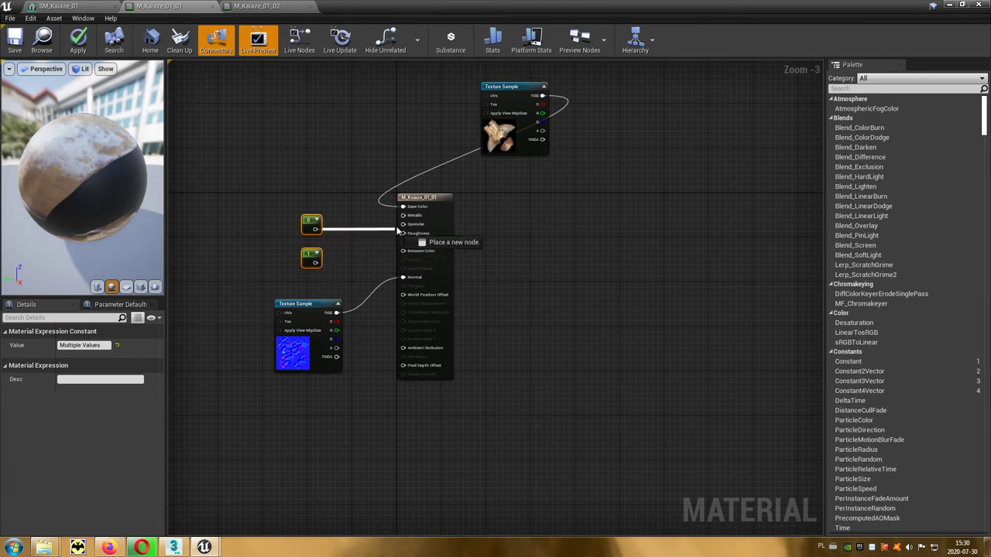
pyautogui.scroll(2, 405, 229)
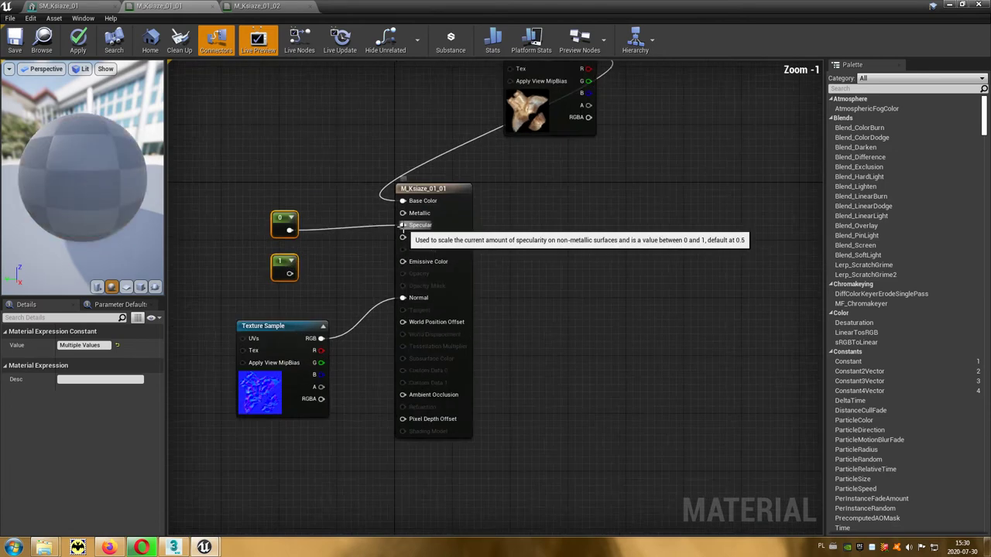
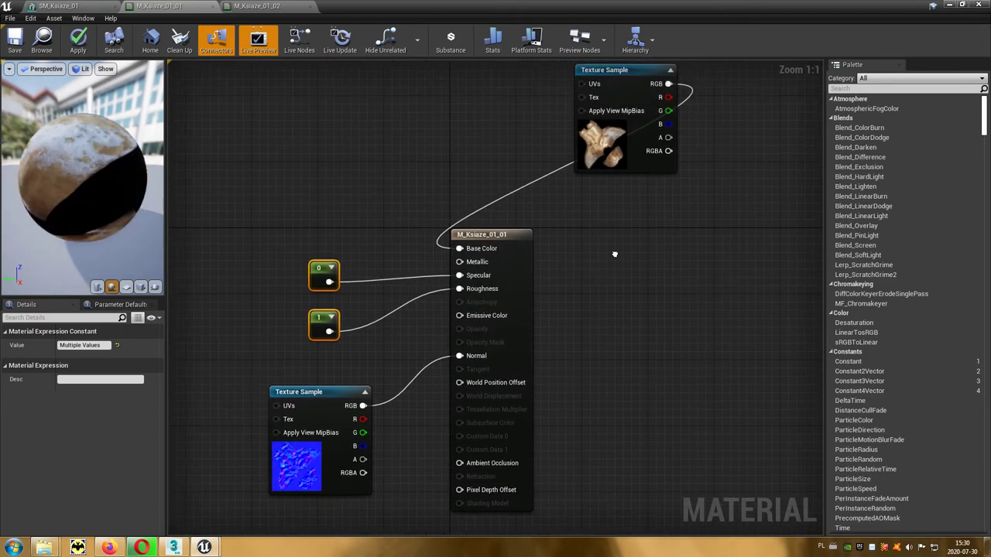
# Move the base-colour texture node left and show the SM_Ksiaze_01 preview in wireframe.
pyautogui.moveTo(641, 96); pyautogui.dragTo(300, 136)
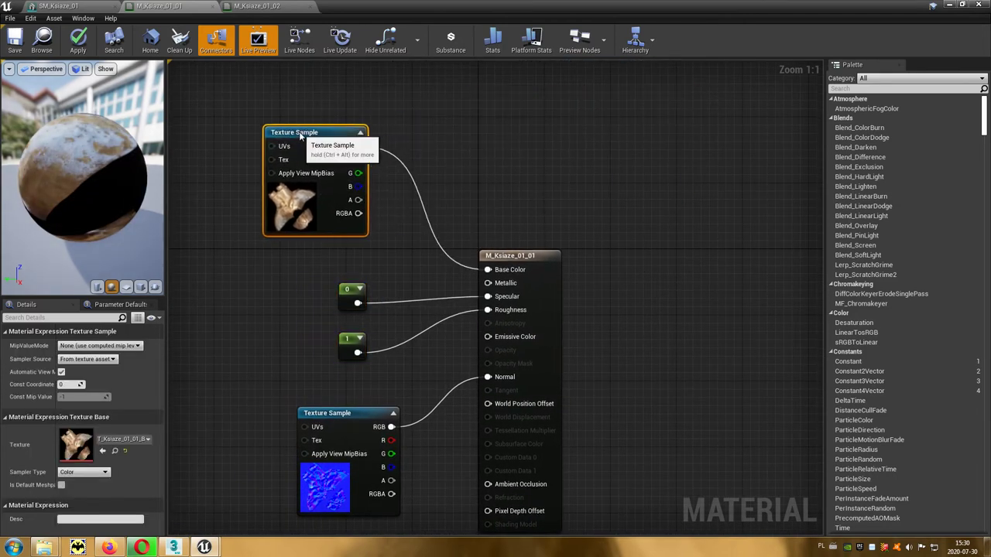
pyautogui.click(101, 6)
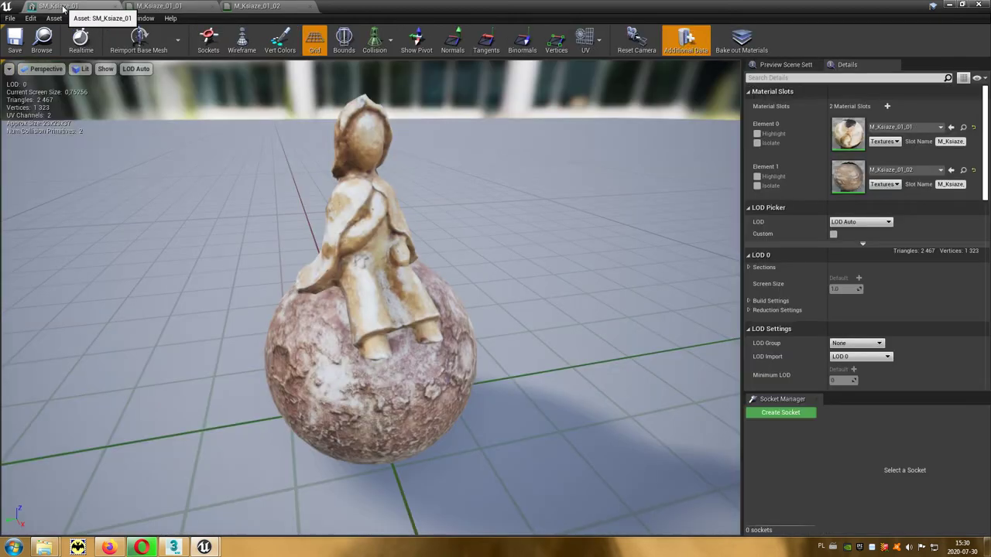
pyautogui.click(242, 44)
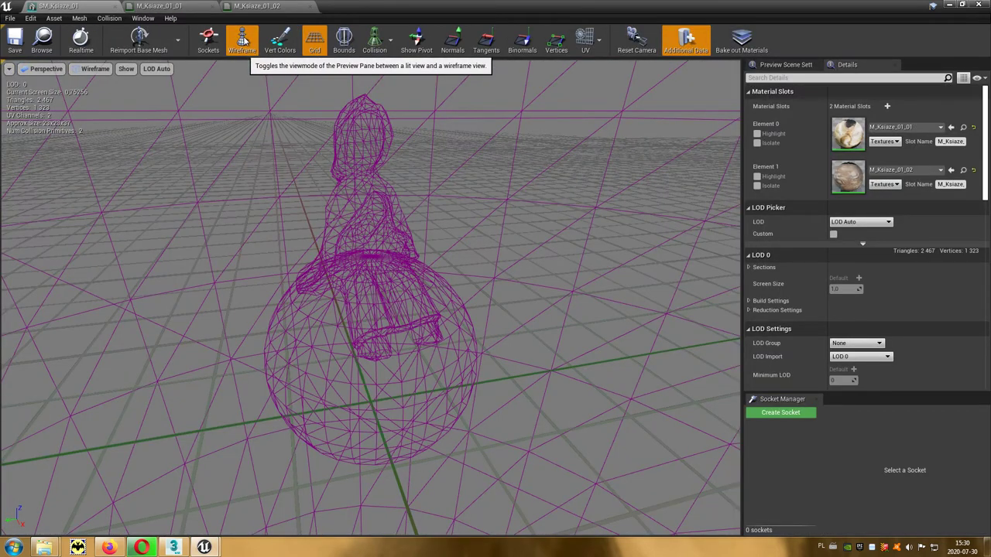
pyautogui.click(178, 8)
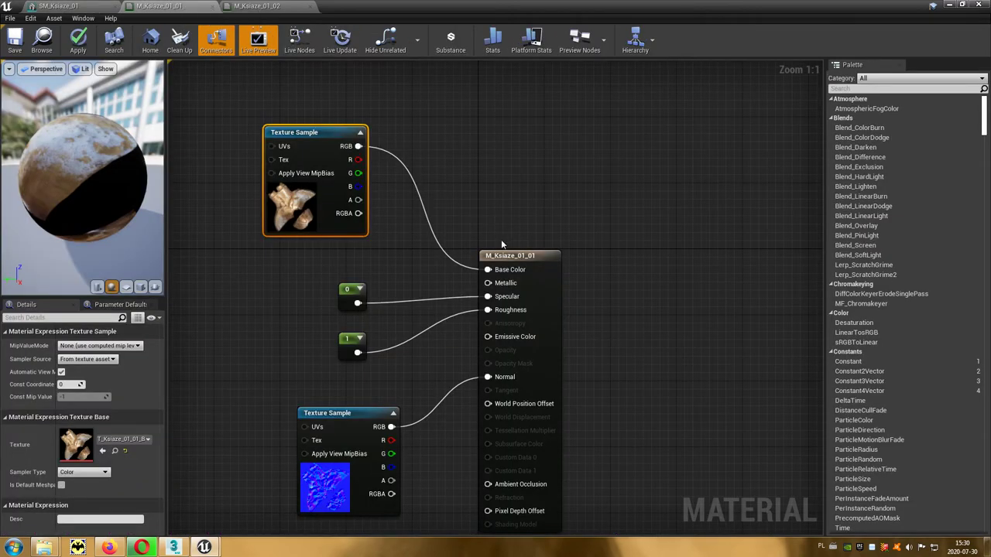
pyautogui.click(537, 267)
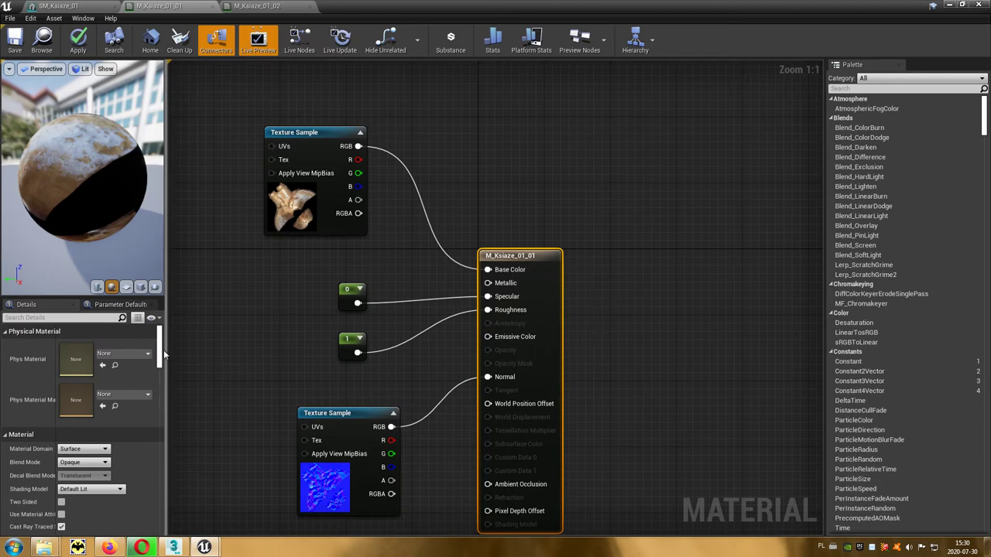
# Set M_Ksiaze_01_01's D3D11Tessellation Mode to PN Triangles and apply the material.
pyautogui.moveTo(159, 351); pyautogui.dragTo(163, 422)
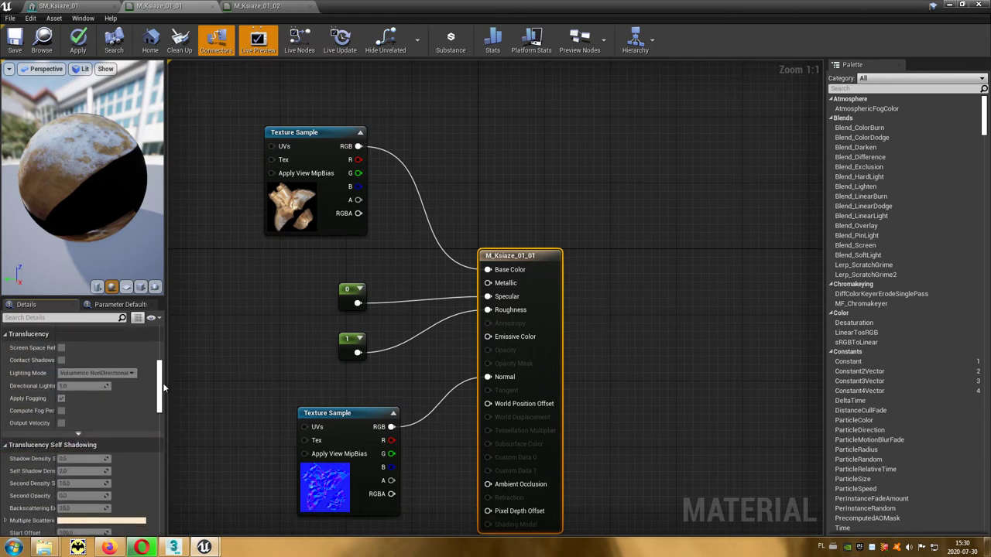
pyautogui.scroll(-3, 81, 443)
pyautogui.scroll(-3, 81, 443)
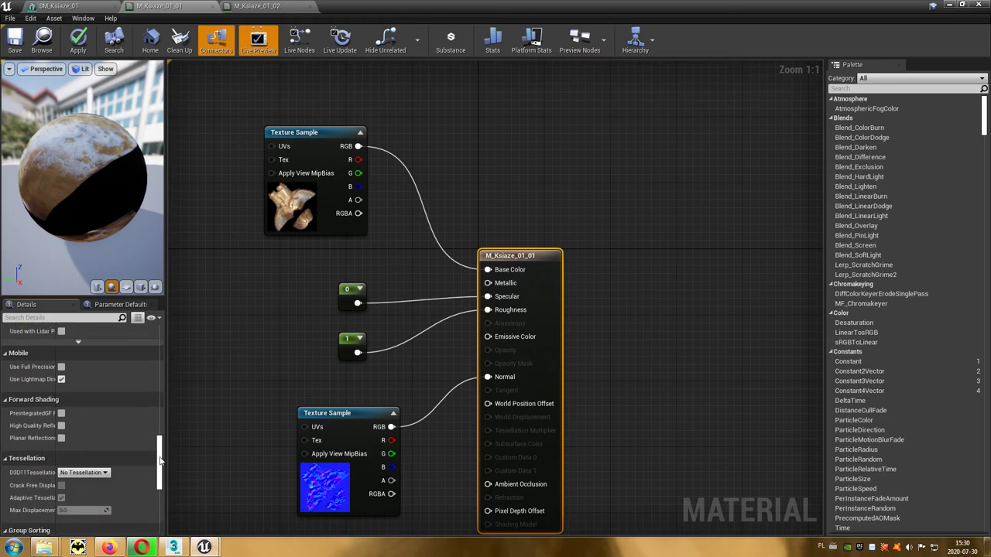
pyautogui.scroll(-3, 80, 443)
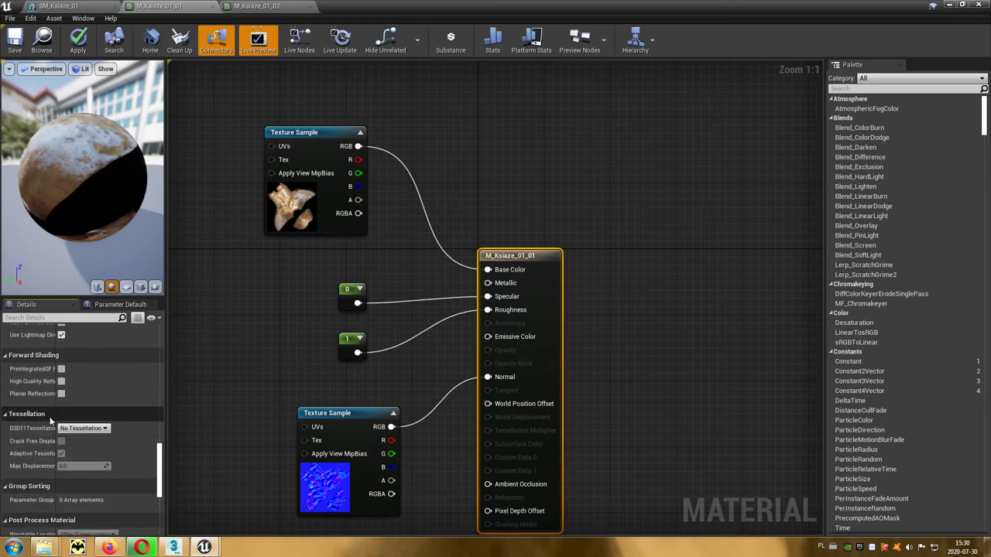
pyautogui.click(105, 428)
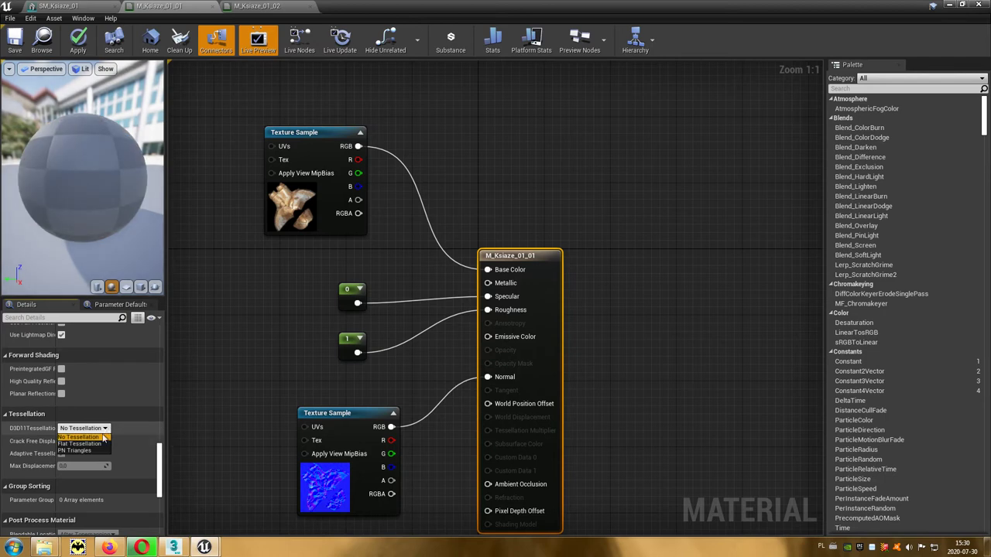
pyautogui.click(75, 450)
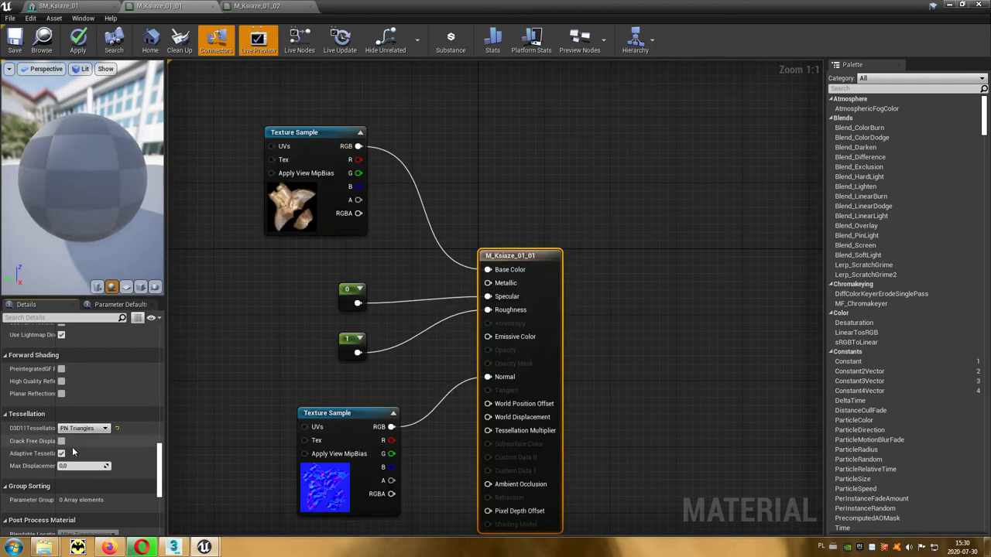
pyautogui.click(78, 46)
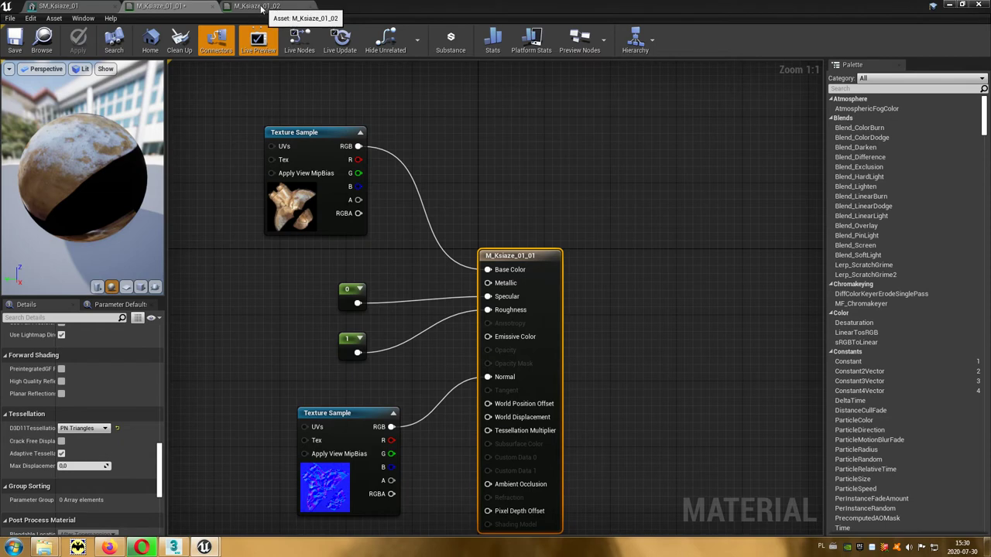
# Switch M_Ksiaze_01_02 to PN Triangles tessellation, apply it, and return to the SM_Ksiaze_01 editor.
pyautogui.click(74, 7)
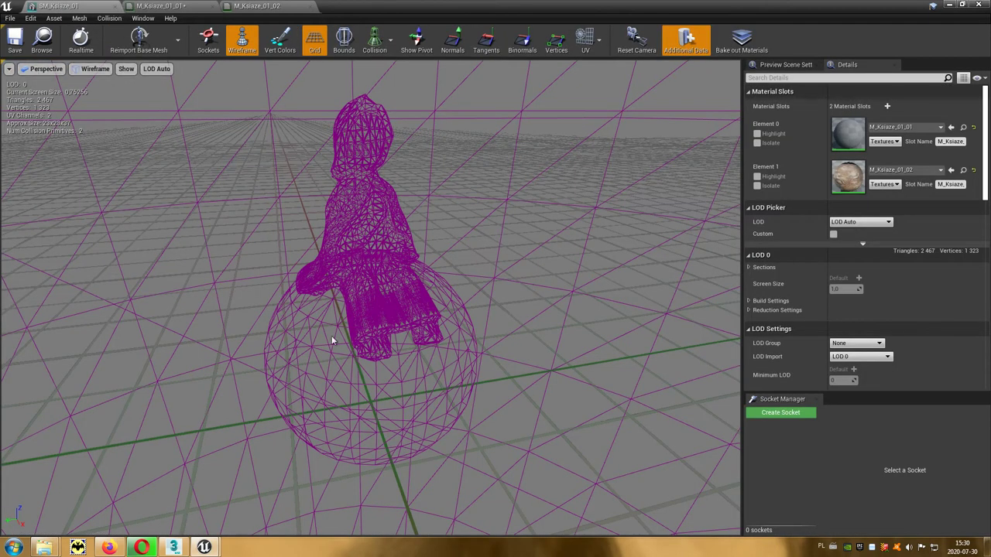
pyautogui.click(259, 6)
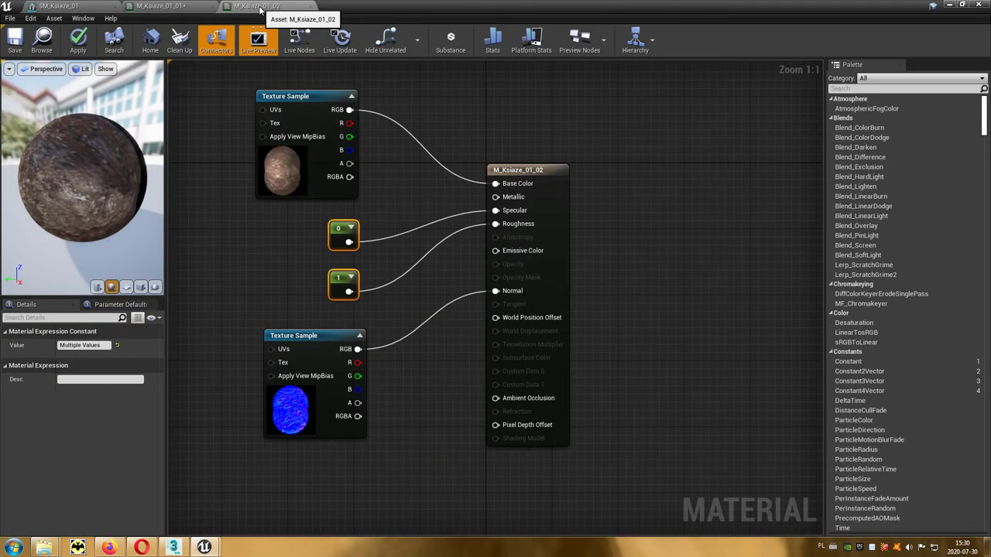
pyautogui.click(517, 172)
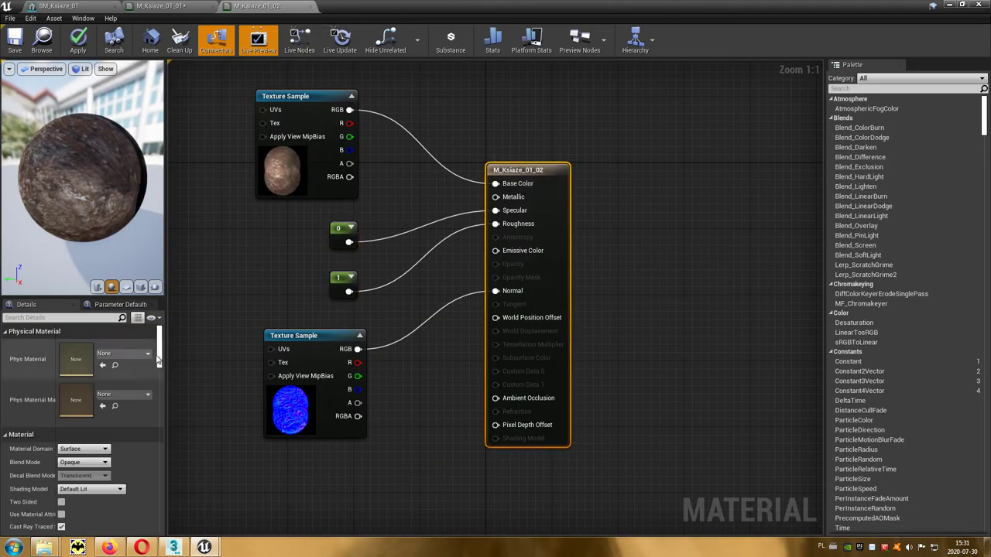
pyautogui.moveTo(158, 354); pyautogui.dragTo(156, 481)
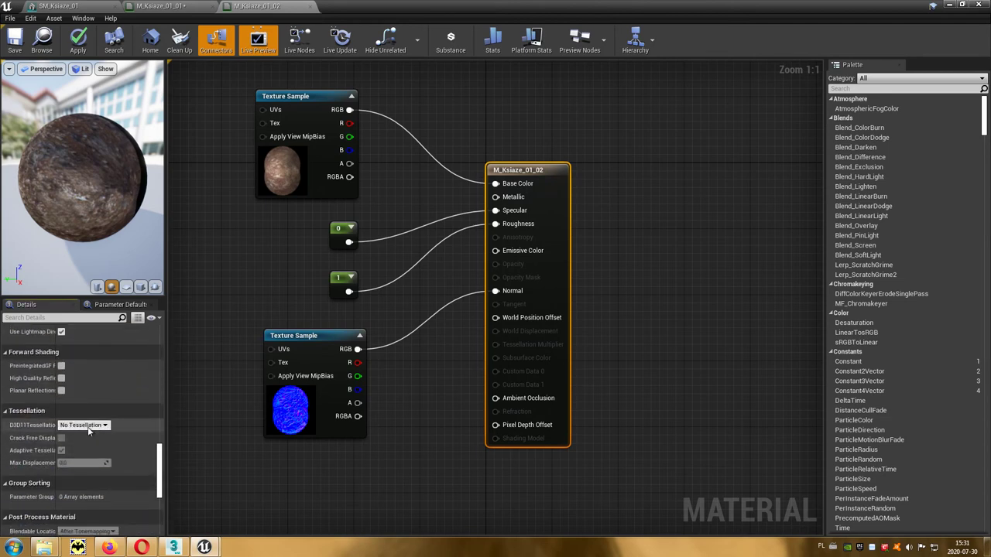
pyautogui.click(78, 425)
pyautogui.click(82, 448)
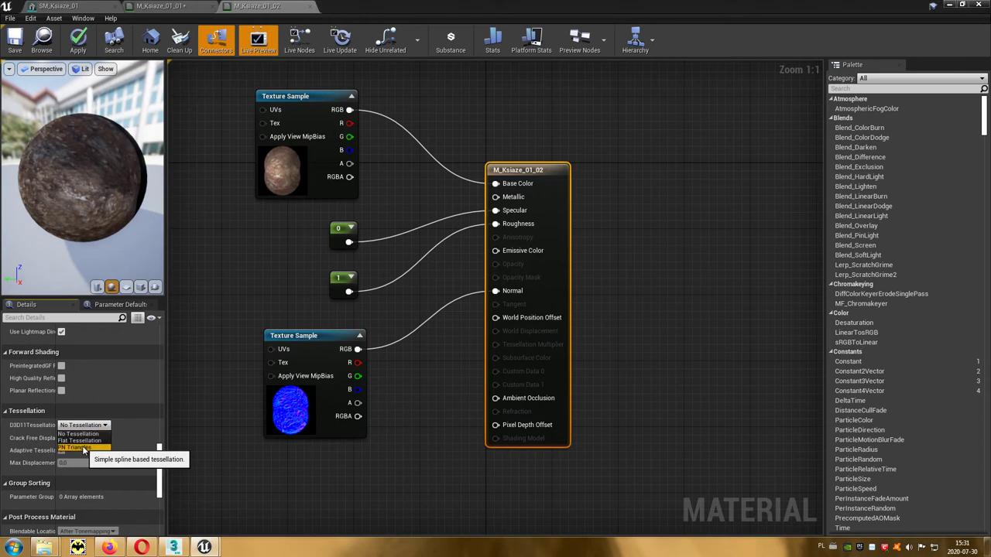
pyautogui.click(71, 43)
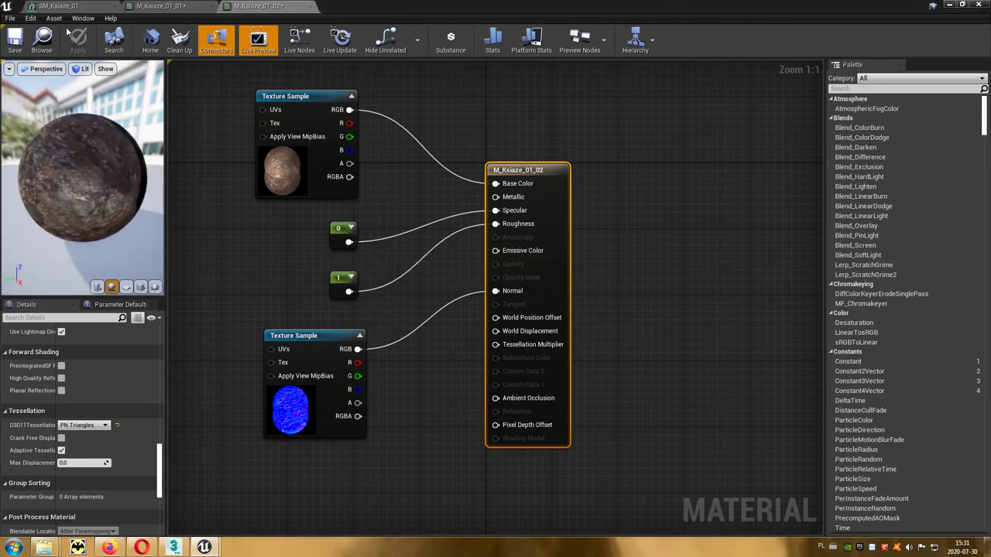
pyautogui.click(54, 7)
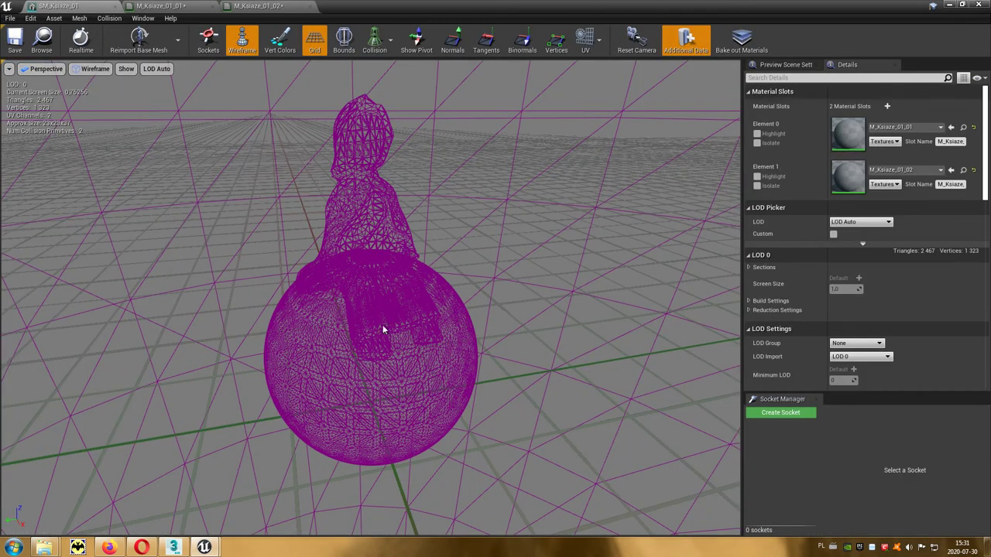
# Return the statue preview to Lit shading with Alt+4 and bring up the LOD Import choices.
pyautogui.scroll(-5, 382, 329)
pyautogui.scroll(5, 382, 329)
pyautogui.scroll(-5, 383, 327)
pyautogui.scroll(5, 382, 324)
pyautogui.hotkey('alt', '4')
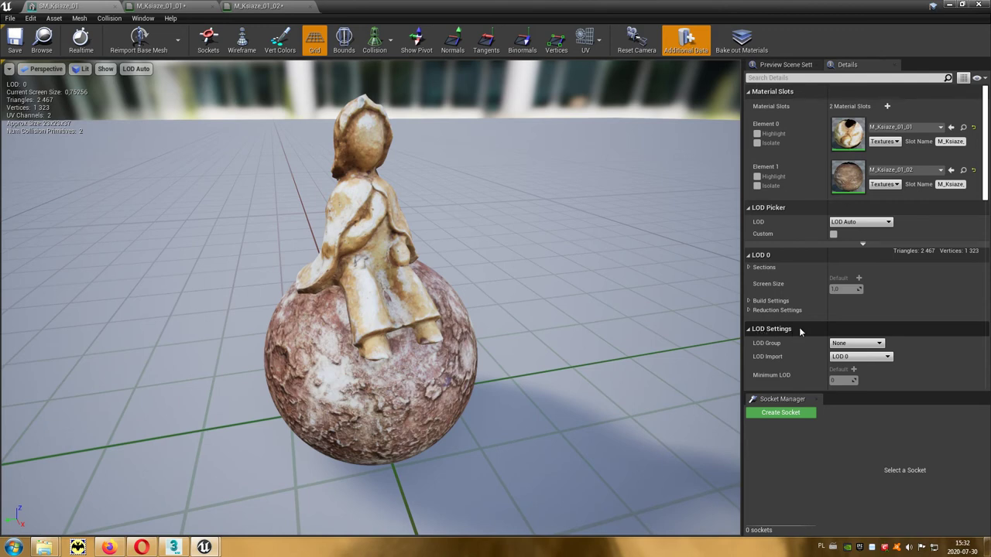
pyautogui.click(875, 358)
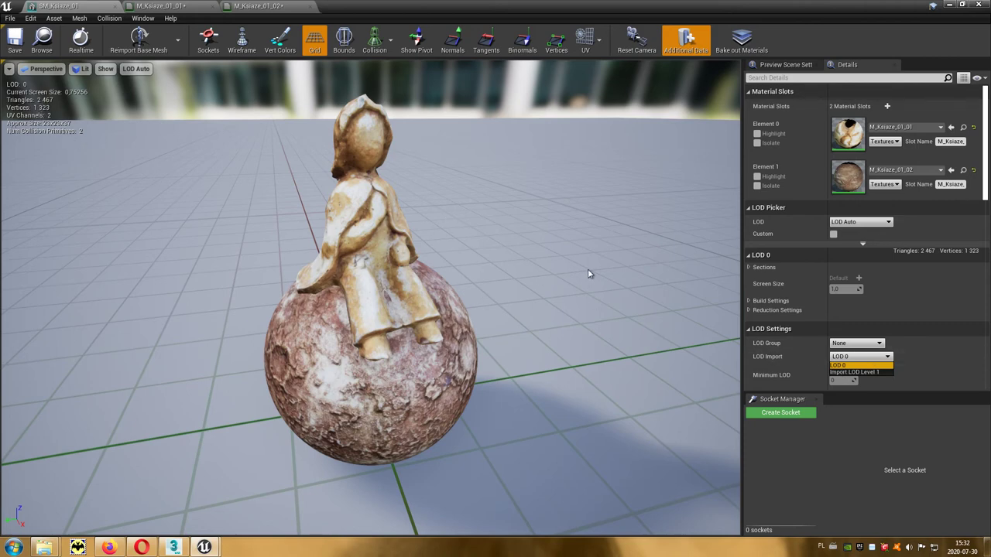
# Import SM_Ksiaze_01_LoD_01.FBX from the statue meshes folder as LOD Level 1.
pyautogui.click(850, 372)
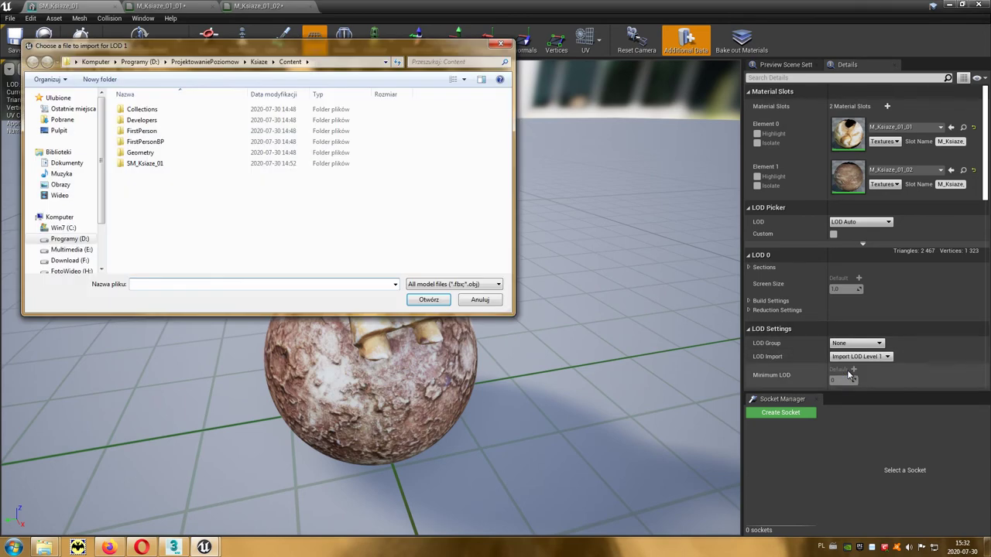
pyautogui.write('C:\\Ksiaze\\Scan\\KsiazeMed\\SM_Ksiaze_01\\Meshes')
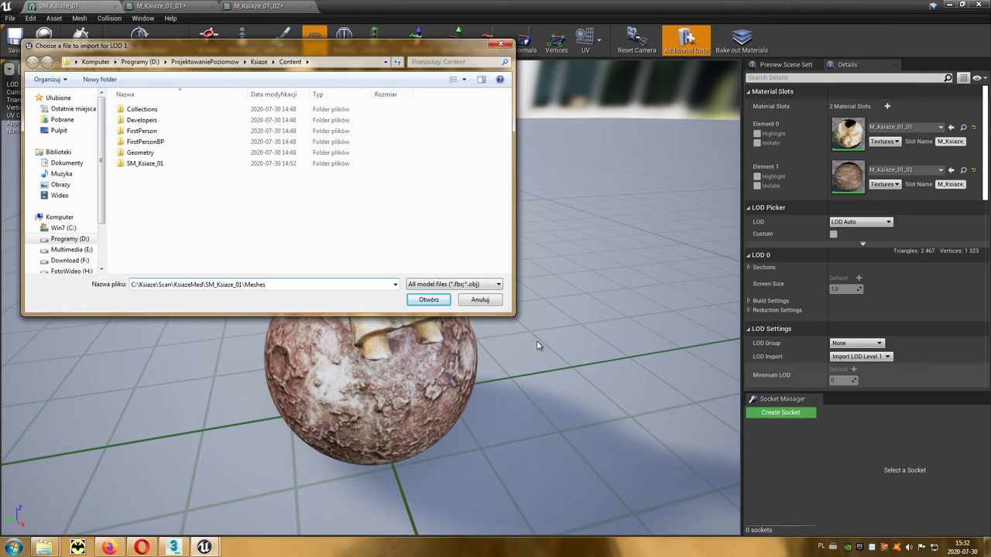
pyautogui.press('Return')
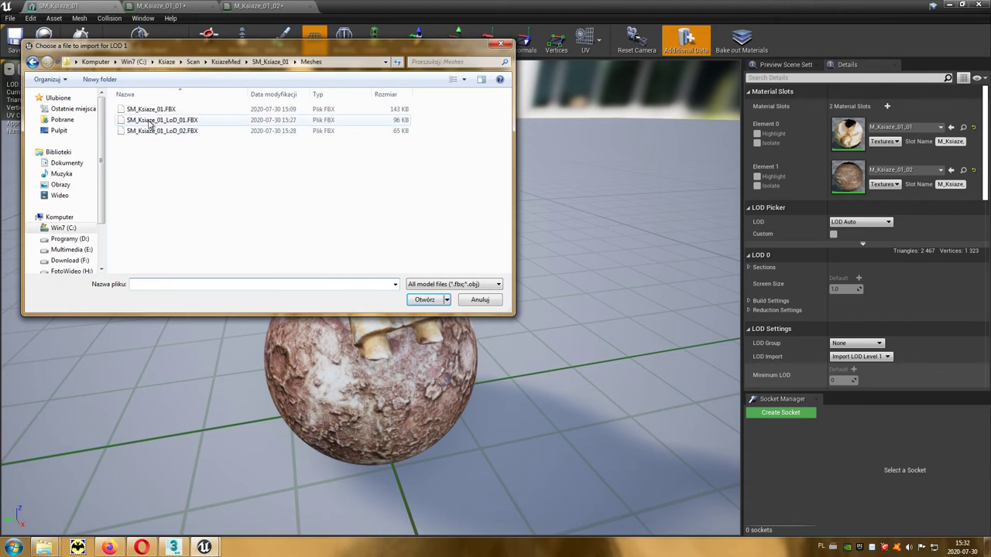
pyautogui.click(177, 123)
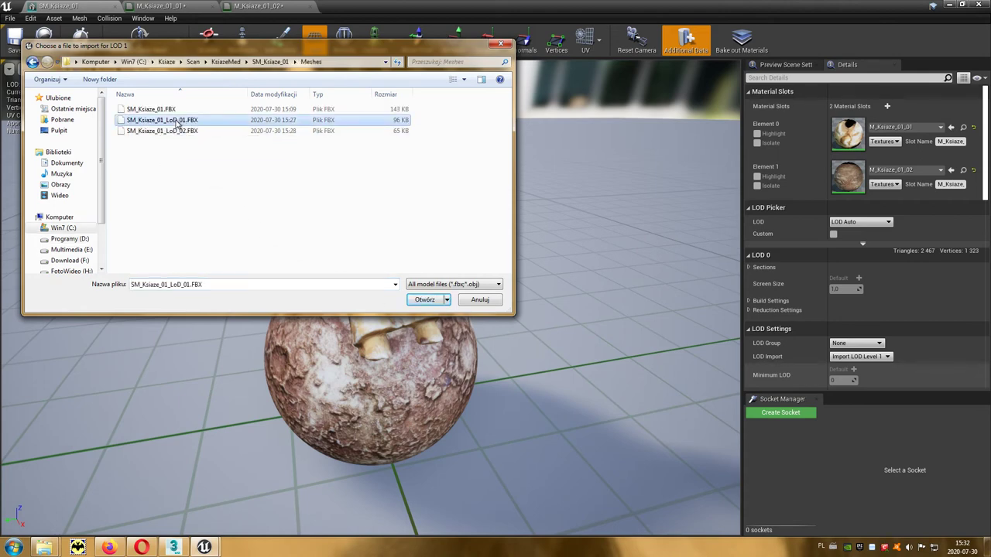
pyautogui.click(422, 300)
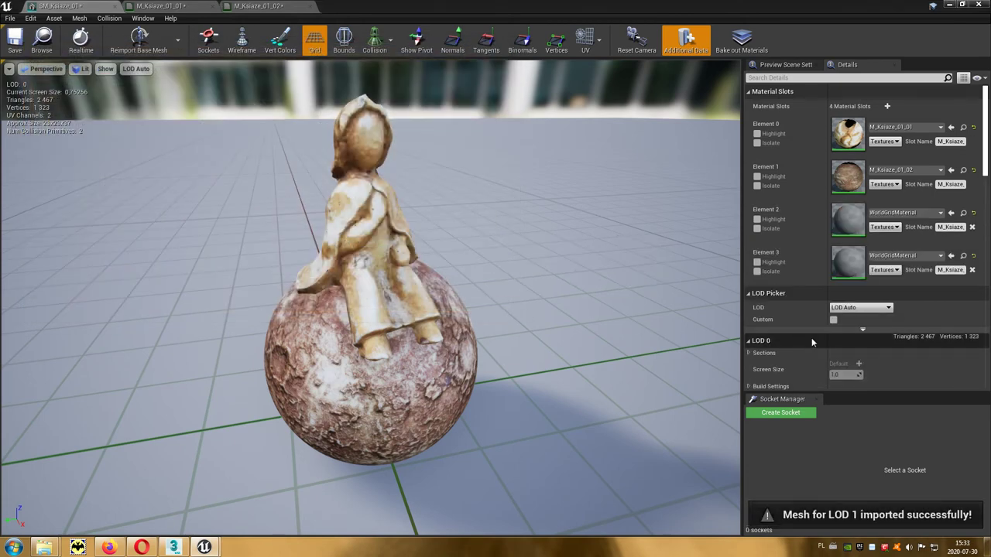
# Import SM_Ksiaze_01_LoD_02.FBX as LOD Level 2.
pyautogui.scroll(-3, 835, 348)
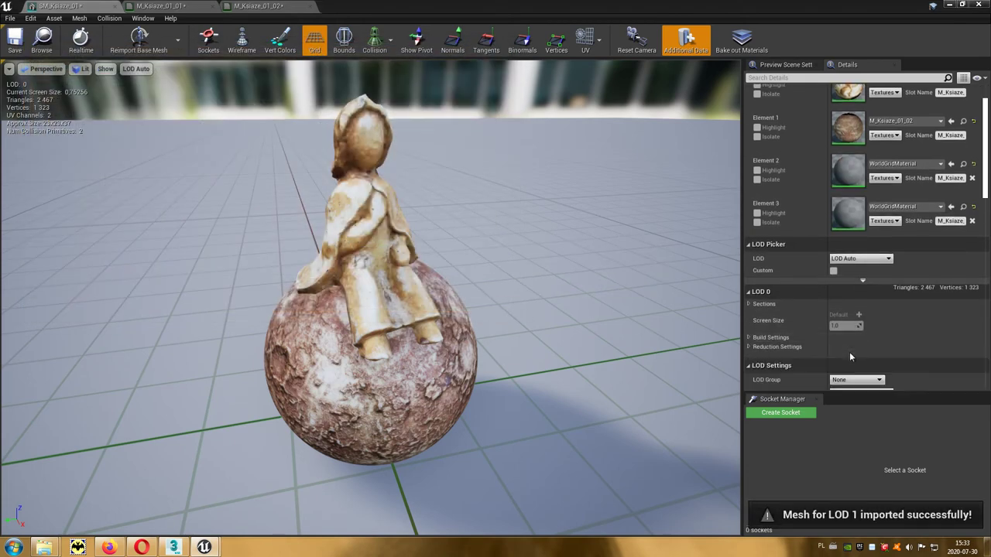
pyautogui.scroll(-1, 850, 355)
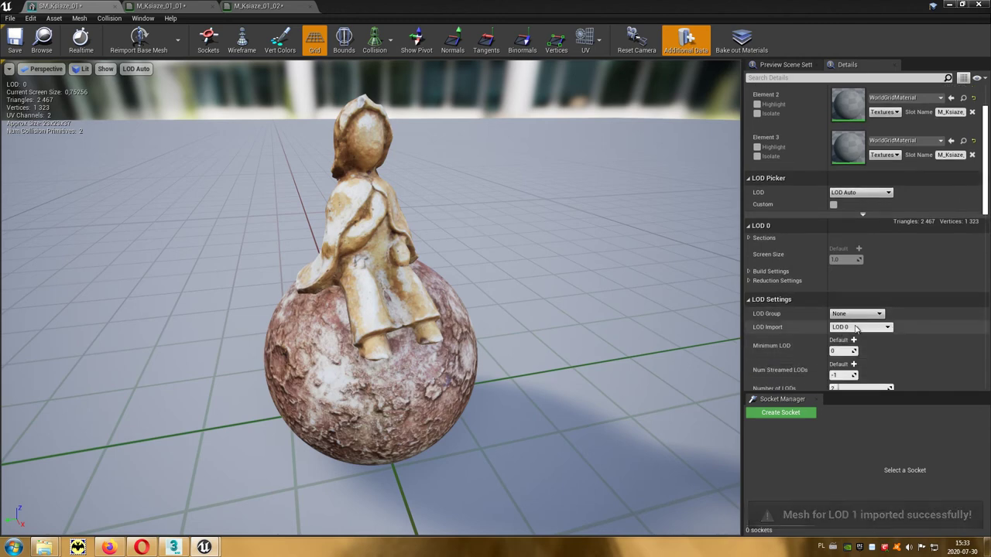
pyautogui.click(868, 329)
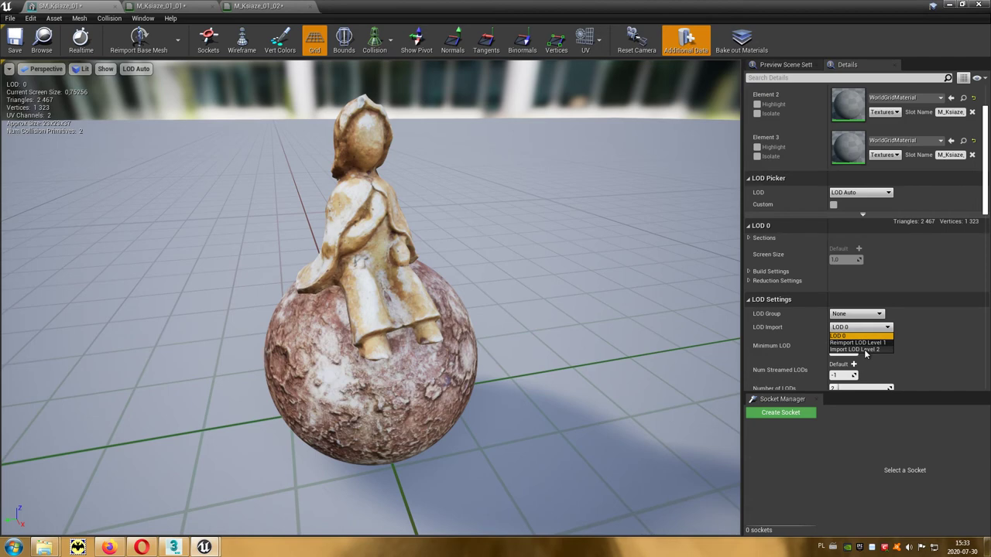
pyautogui.click(859, 349)
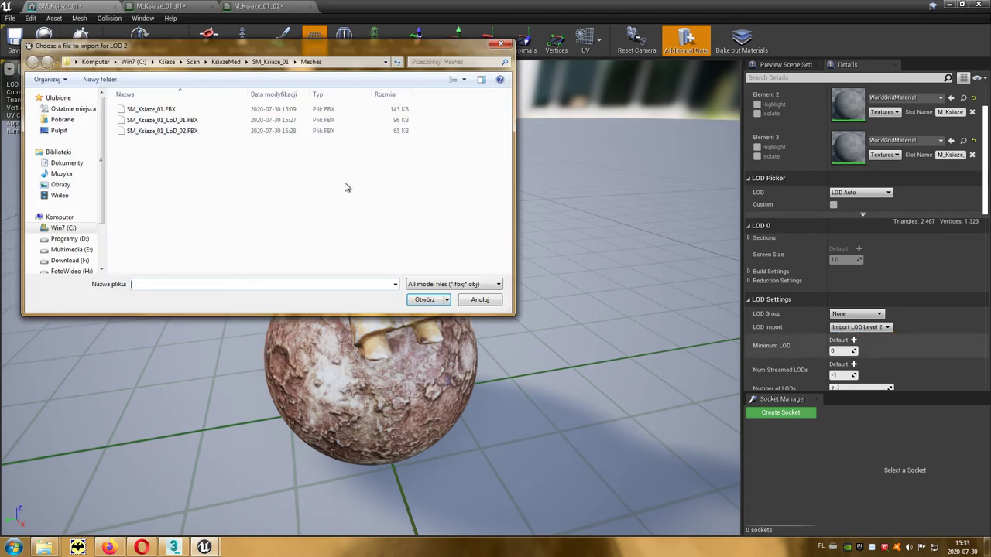
pyautogui.click(149, 133)
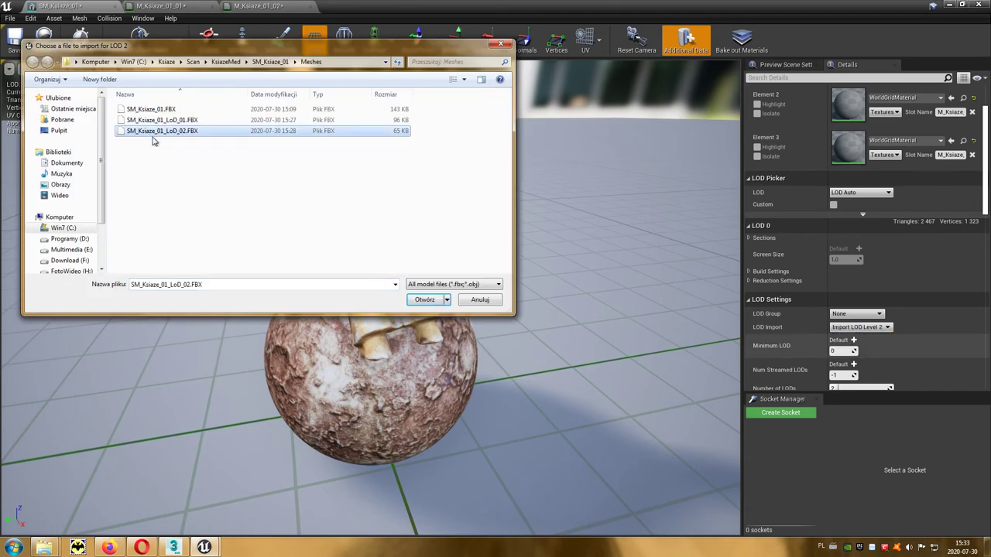
pyautogui.click(424, 300)
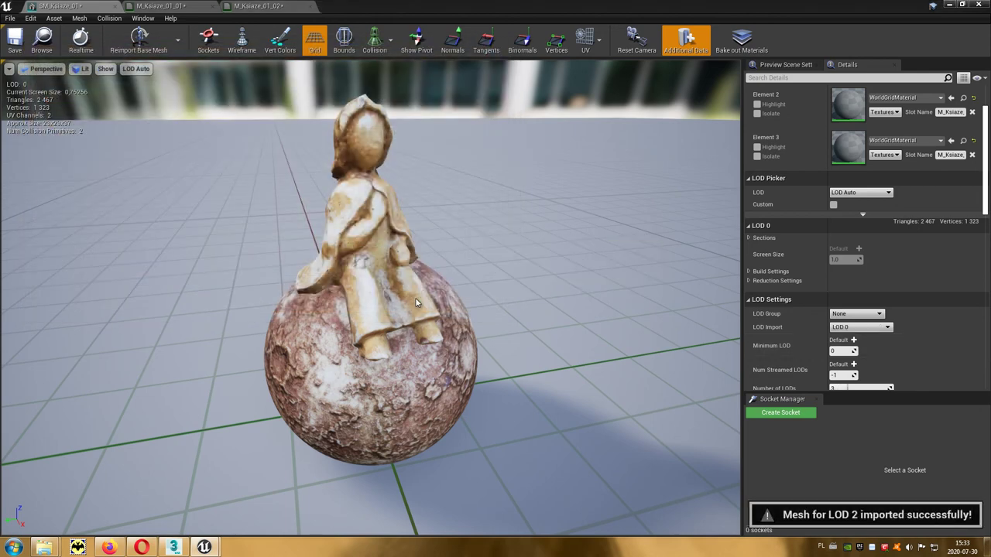
pyautogui.scroll(-2, 839, 330)
pyautogui.scroll(-2, 838, 330)
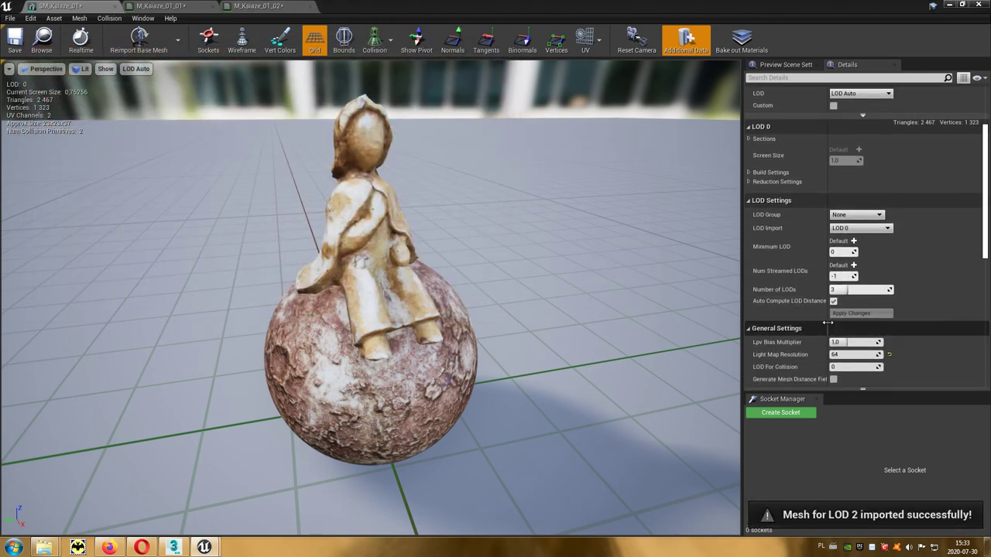
pyautogui.click(880, 229)
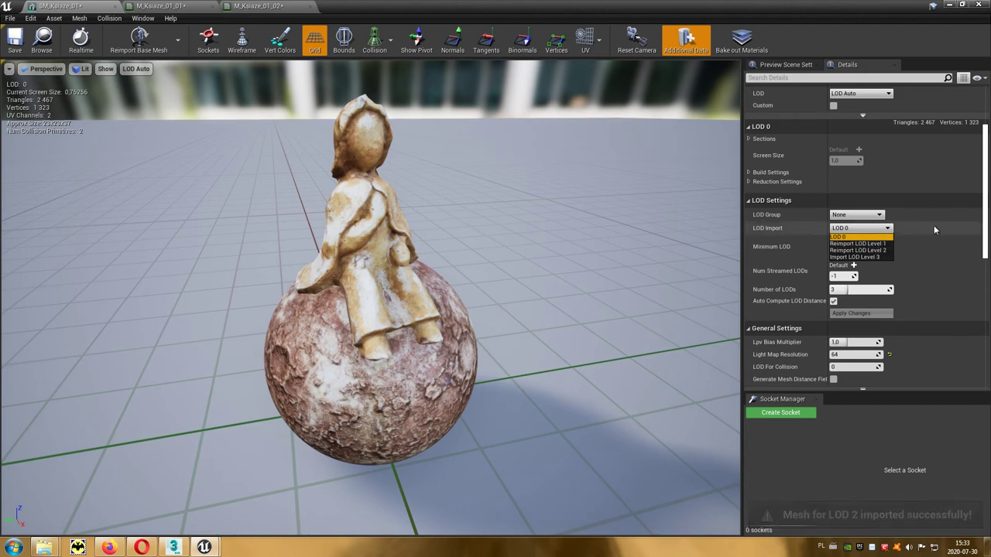
pyautogui.click(890, 230)
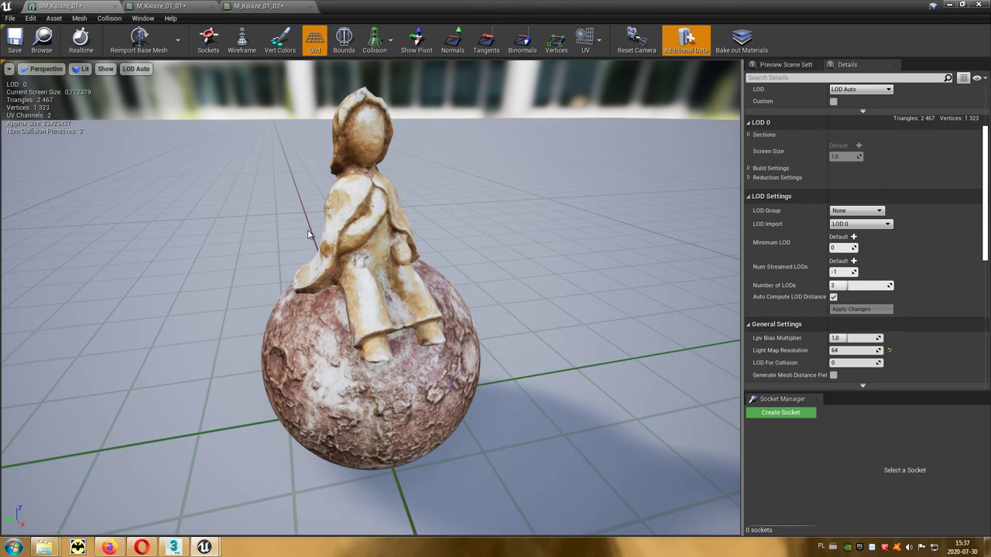
pyautogui.moveTo(371, 325); pyautogui.dragTo(363, 279)
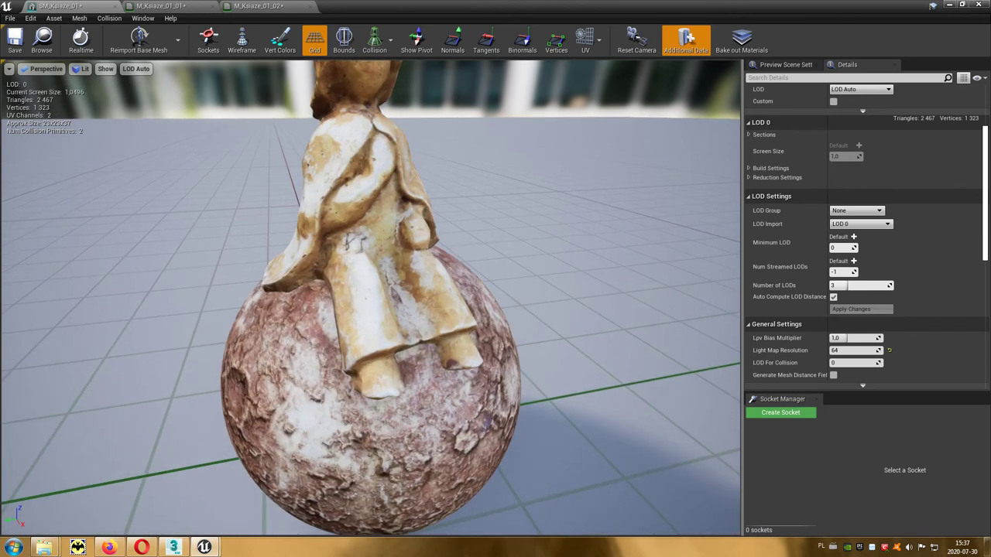
pyautogui.scroll(-1, 371, 298)
pyautogui.scroll(-3, 372, 298)
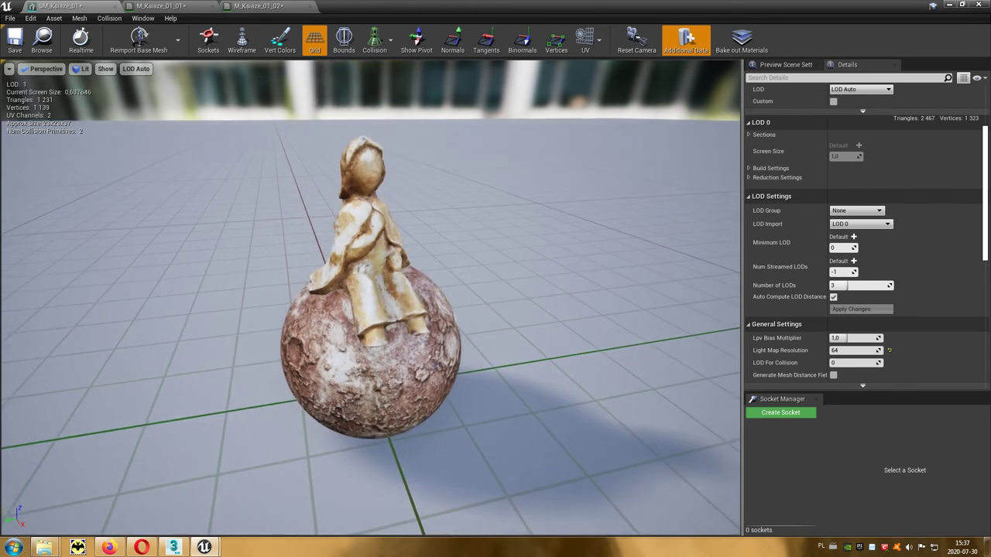
pyautogui.scroll(-3, 371, 298)
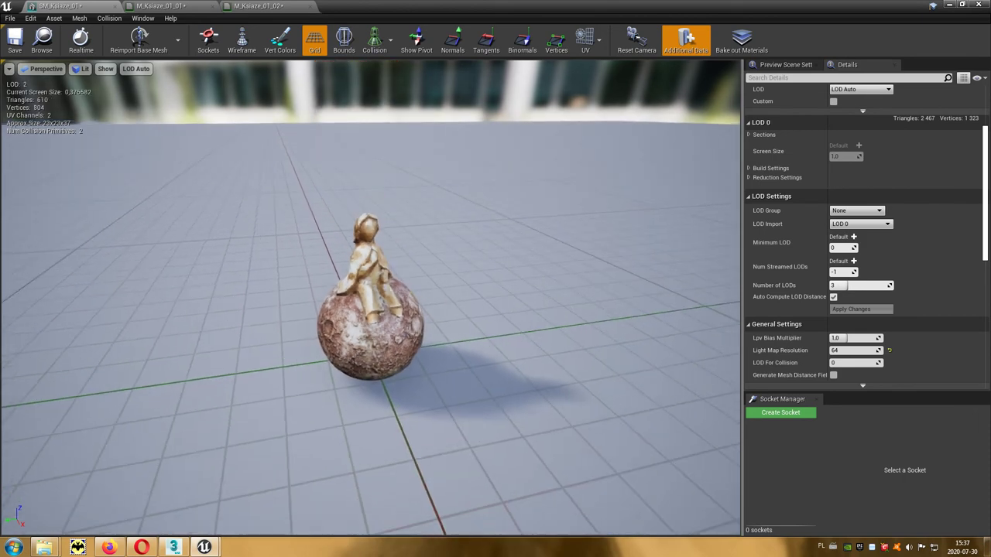
pyautogui.scroll(1, 372, 298)
pyautogui.scroll(2, 372, 298)
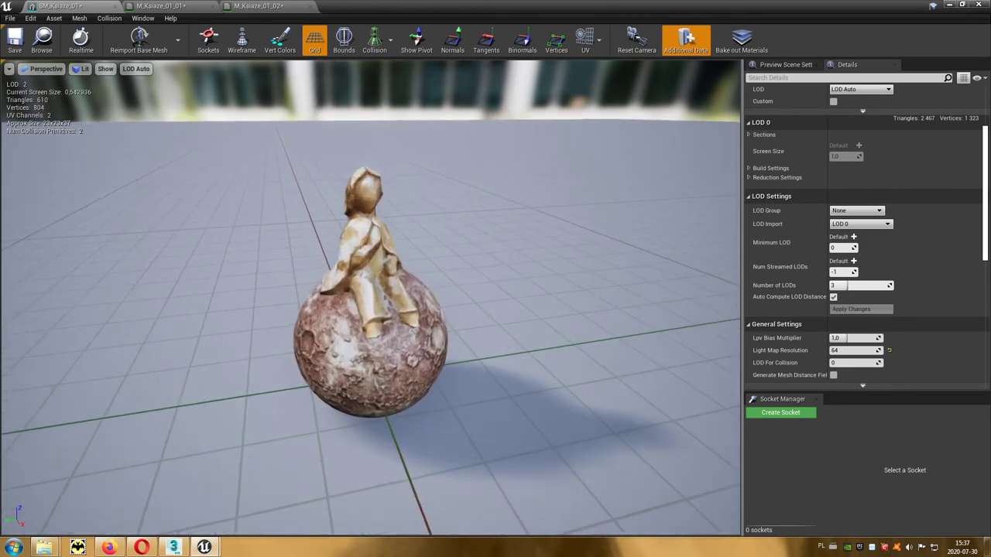
pyautogui.scroll(2, 371, 298)
pyautogui.scroll(3, 371, 298)
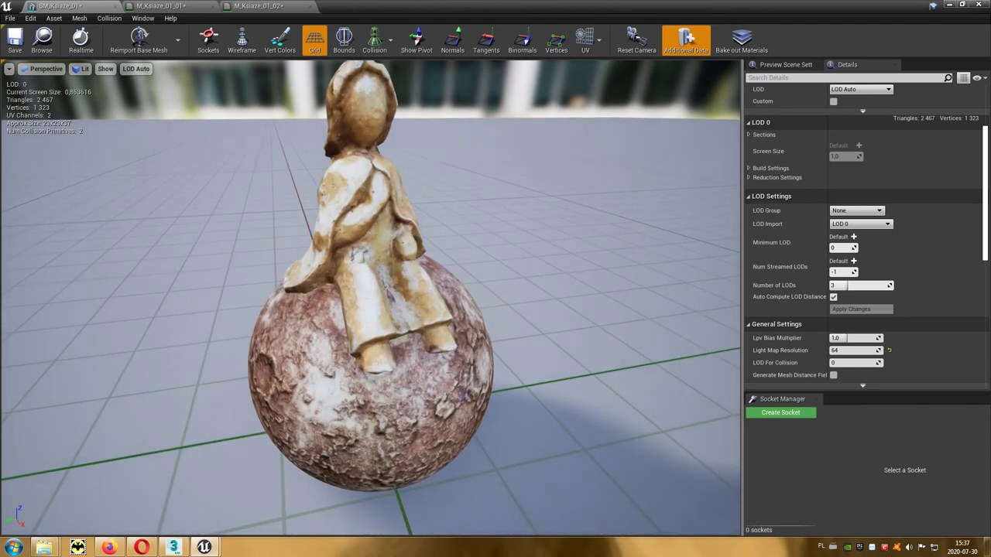
pyautogui.scroll(-2, 372, 298)
pyautogui.scroll(-2, 371, 298)
pyautogui.scroll(-1, 372, 298)
pyautogui.scroll(-1, 372, 298)
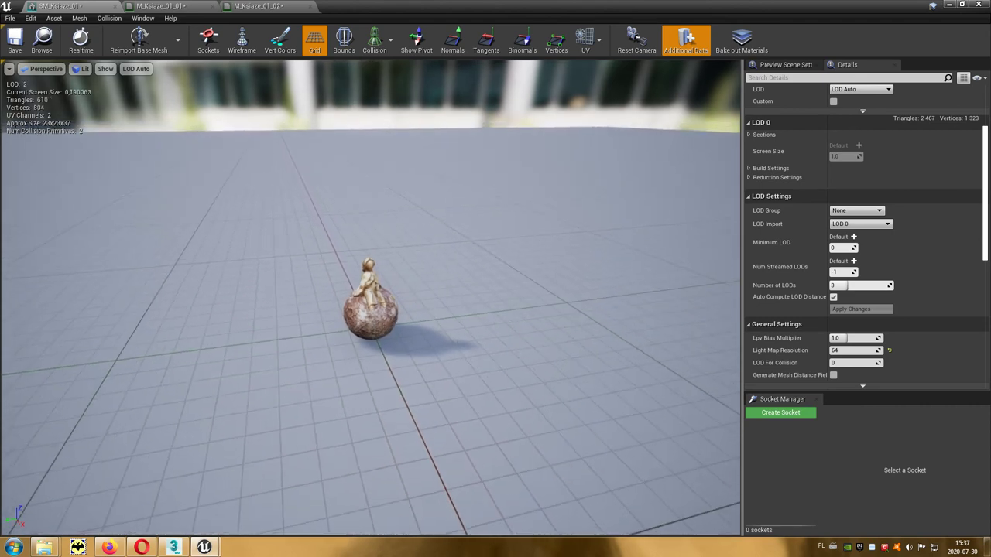
pyautogui.scroll(1, 372, 298)
pyautogui.scroll(1, 372, 298)
pyautogui.scroll(2, 372, 298)
pyautogui.scroll(2, 372, 298)
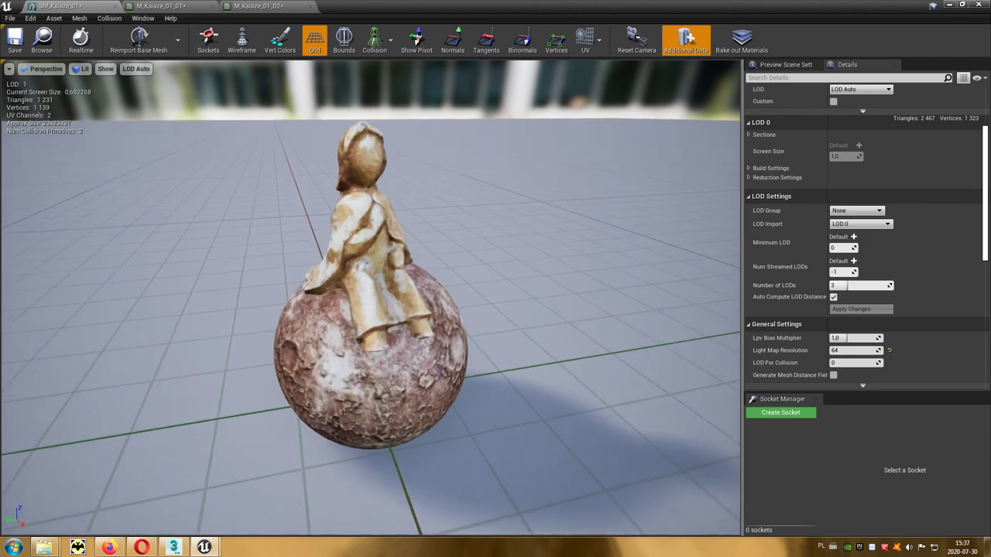
pyautogui.scroll(1, 371, 298)
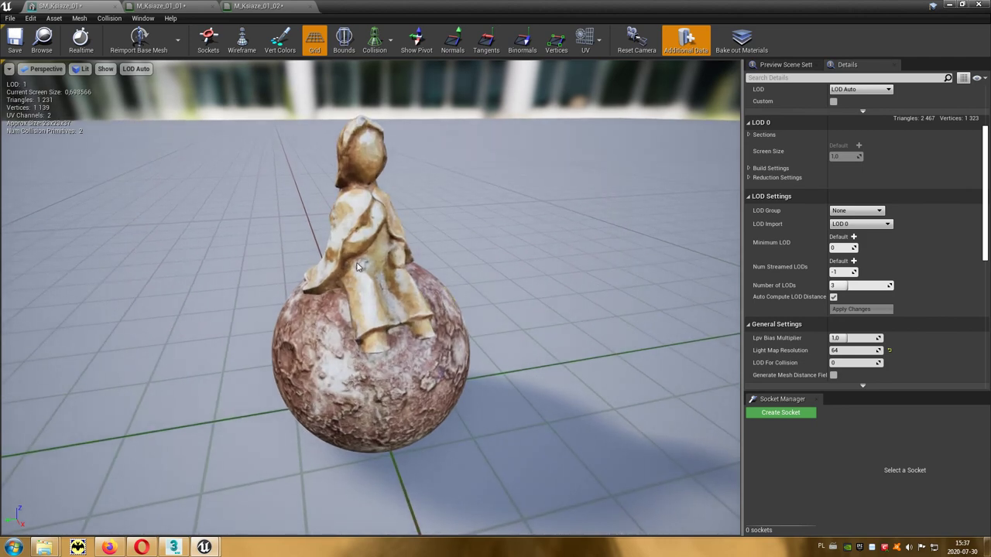
pyautogui.click(636, 38)
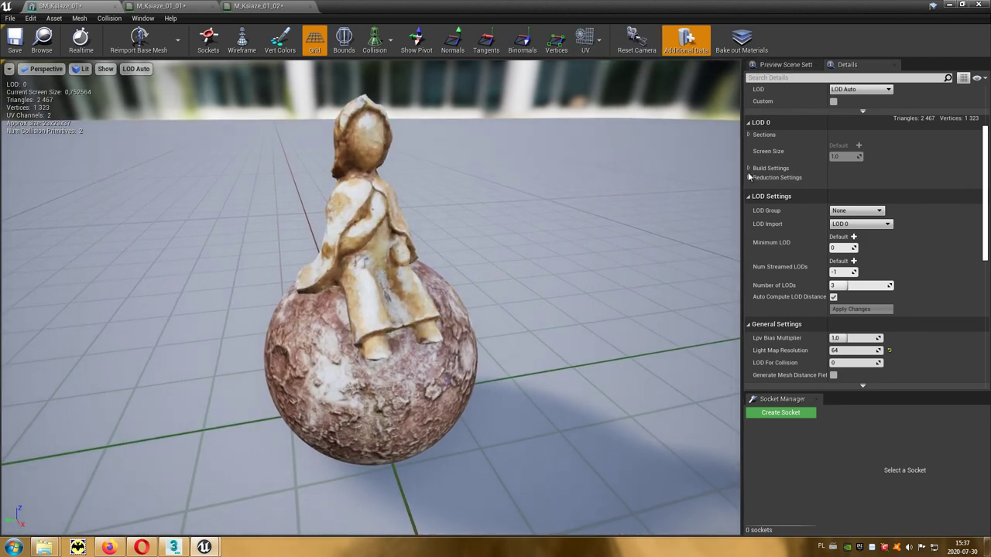
pyautogui.scroll(2, 898, 154)
# Show all LOD properties and turn off Auto Compute LOD Distance.
pyautogui.scroll(1, 852, 170)
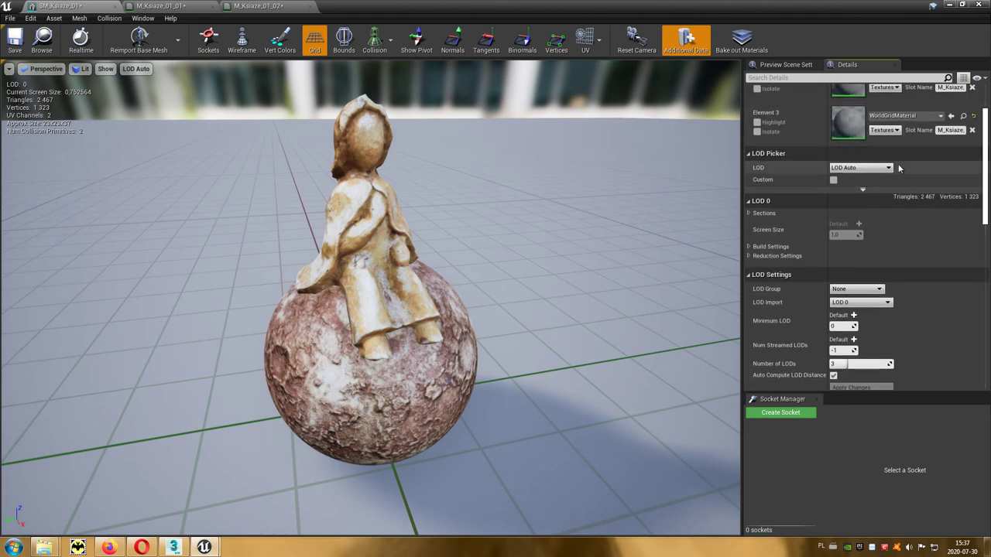
pyautogui.click(834, 180)
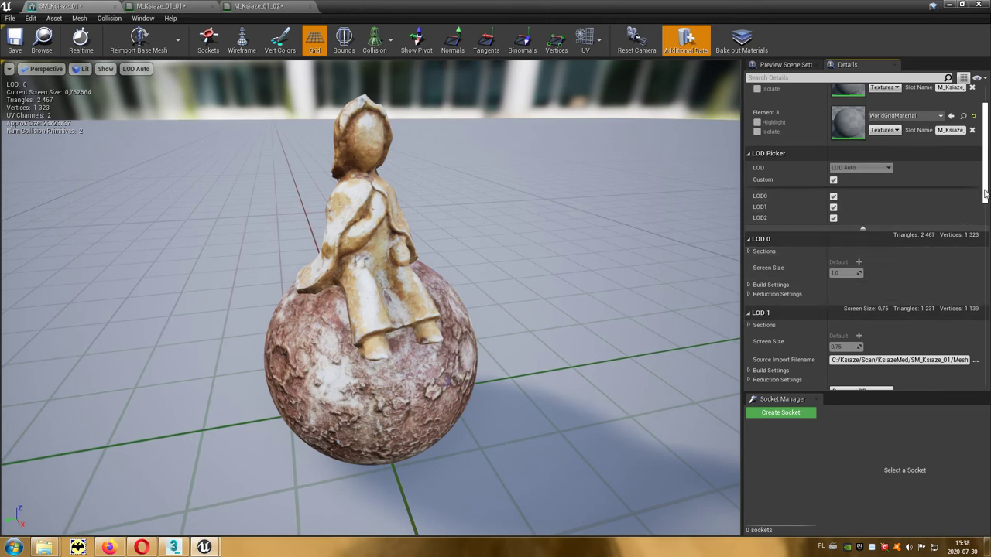
pyautogui.moveTo(984, 183)
pyautogui.mouseDown()
pyautogui.moveTo(986, 246)
pyautogui.moveTo(984, 231)
pyautogui.mouseUp()
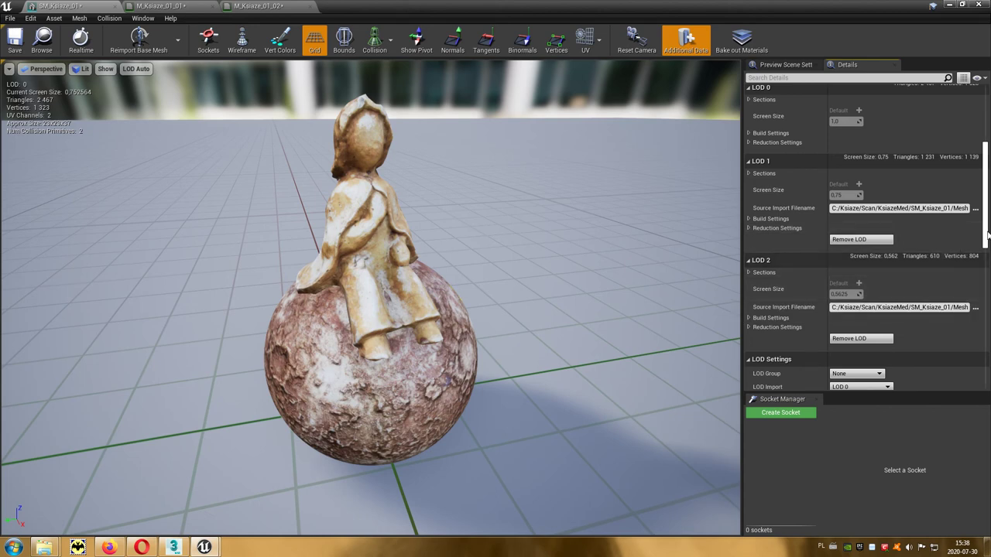
pyautogui.moveTo(987, 236); pyautogui.dragTo(986, 281)
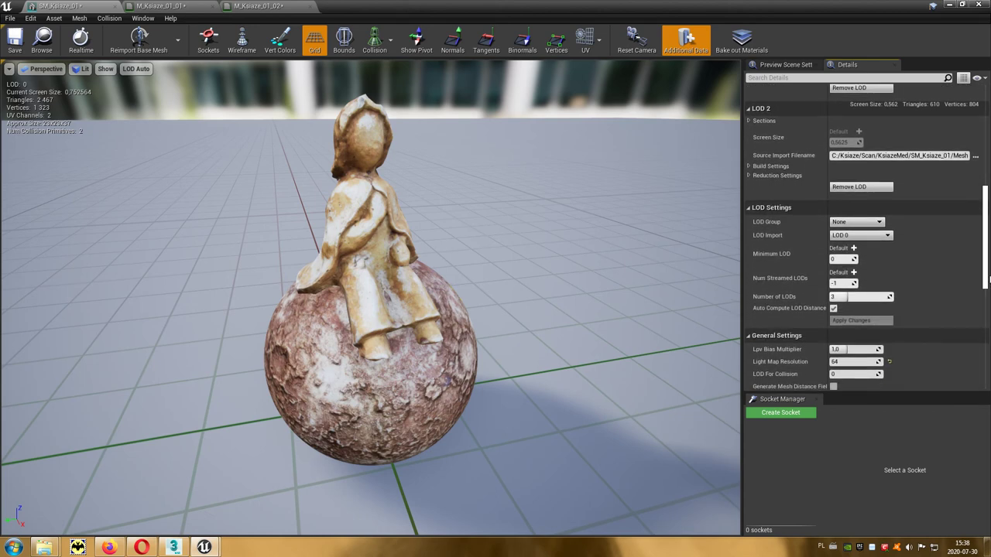
pyautogui.click(833, 308)
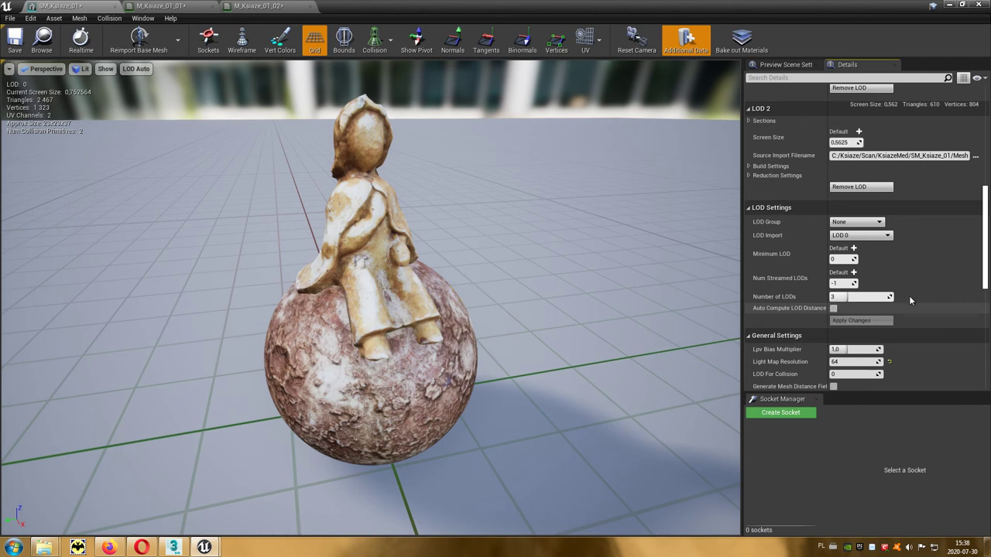
pyautogui.moveTo(987, 267); pyautogui.dragTo(987, 220)
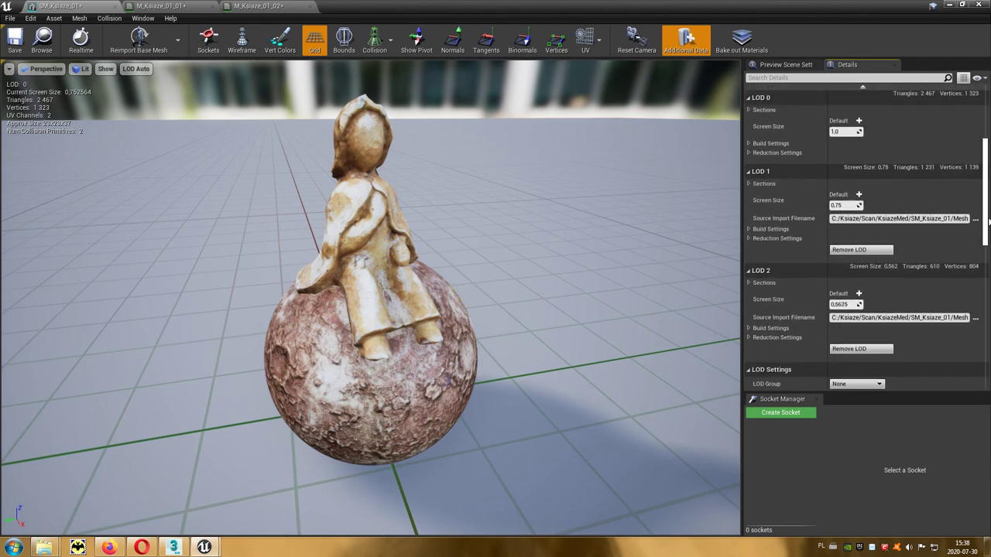
# Enter screen sizes of 0,25 for LOD 2 and 0,5 for LOD 1.
pyautogui.click(857, 205)
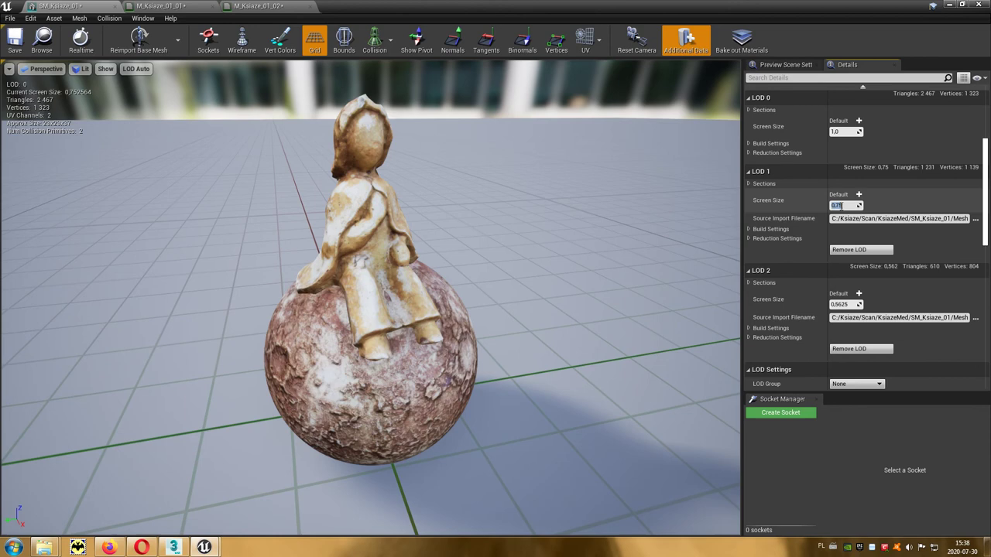
pyautogui.click(855, 304)
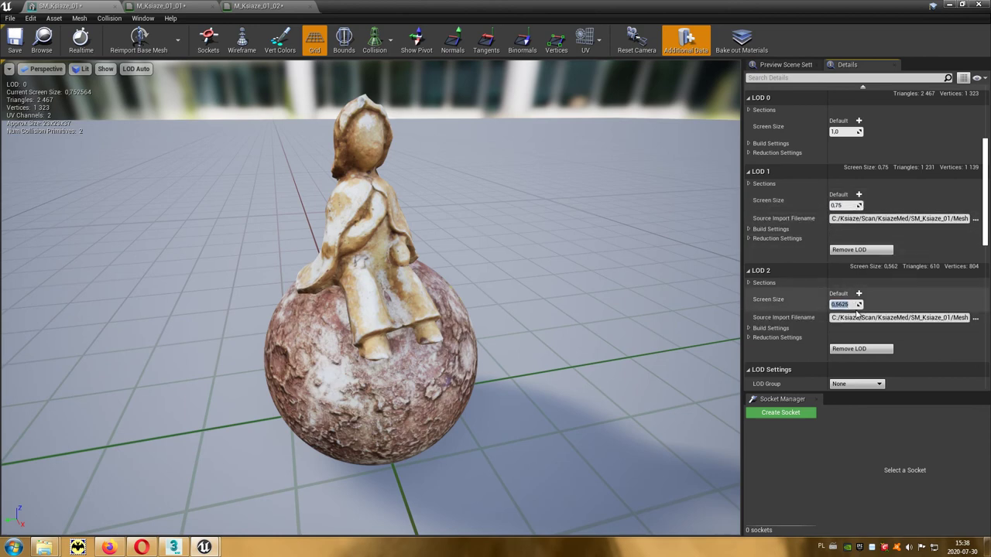
pyautogui.write('0')
pyautogui.press('Return')
pyautogui.click(847, 205)
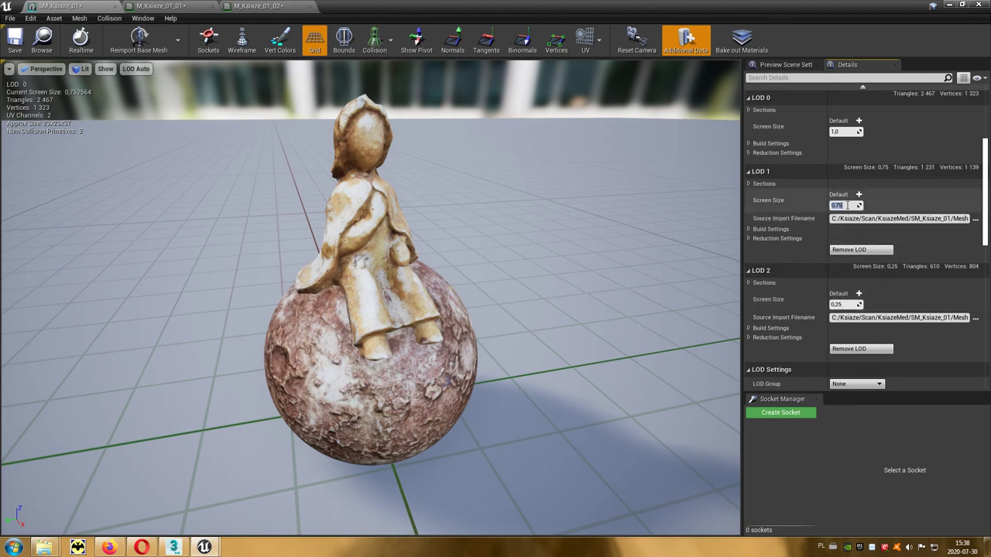
pyautogui.write('0,5')
pyautogui.press('Return')
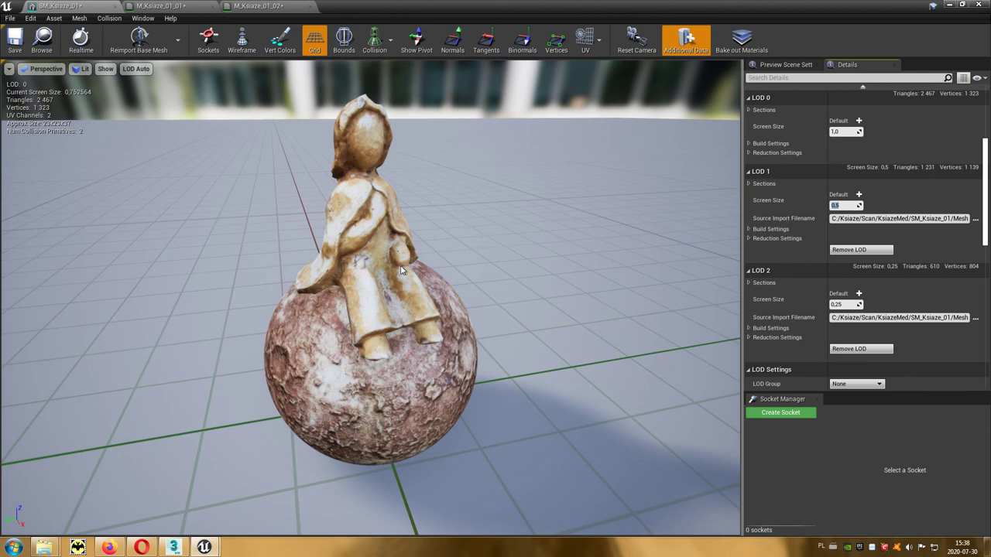
# Zoom the statue preview out and back in to watch LOD 1 and LOD 2 kick in, then minimize the mesh editor.
pyautogui.scroll(-5, 372, 298)
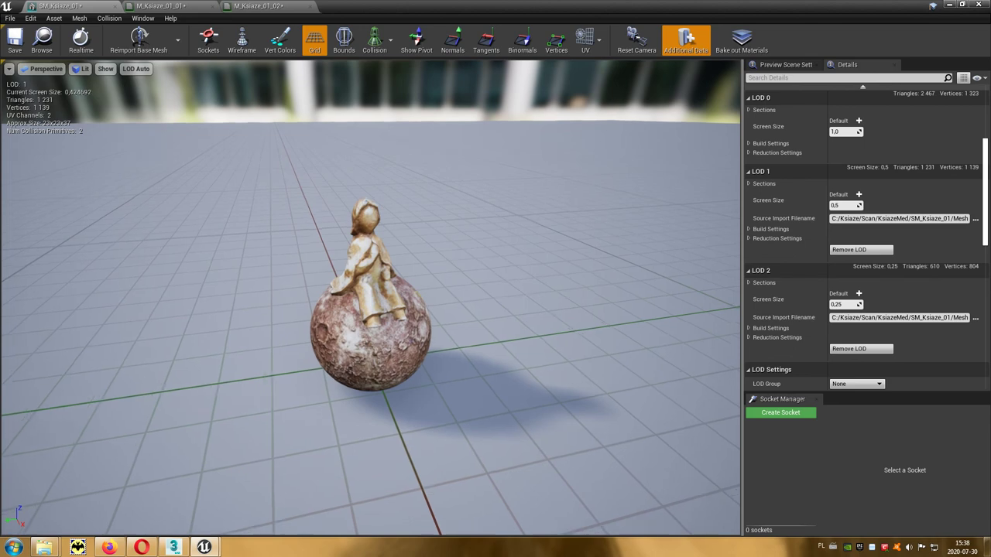
pyautogui.scroll(-5, 370, 309)
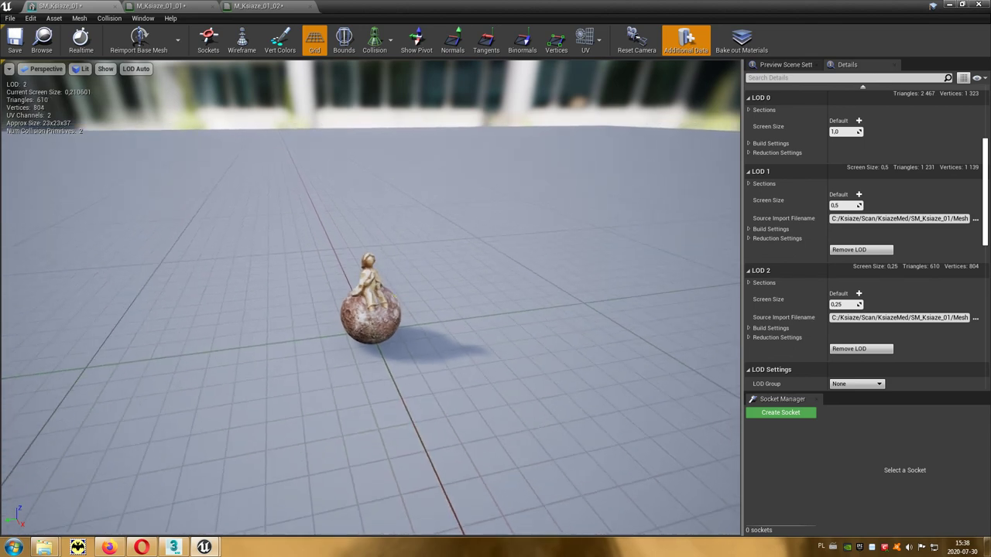
pyautogui.scroll(10, 372, 310)
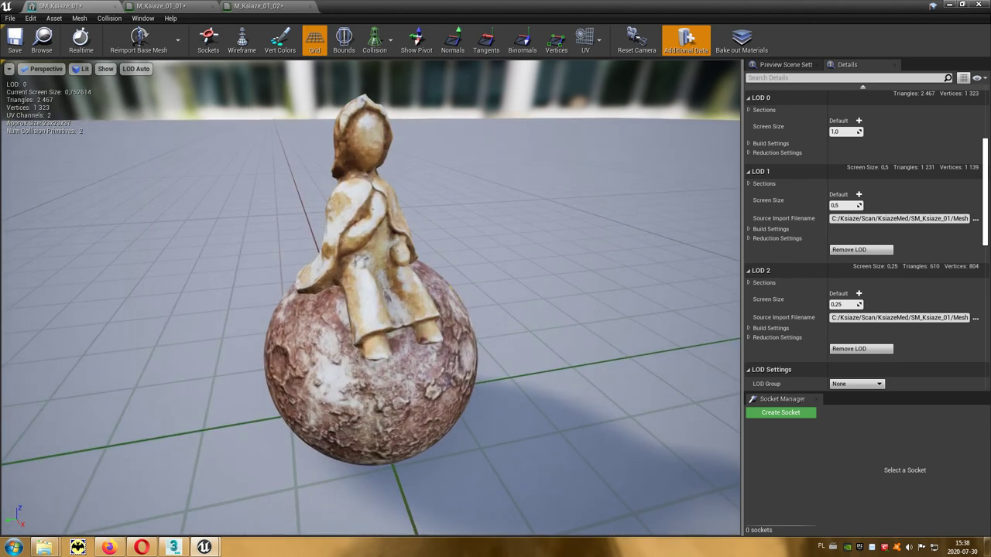
pyautogui.moveTo(986, 159); pyautogui.dragTo(986, 247)
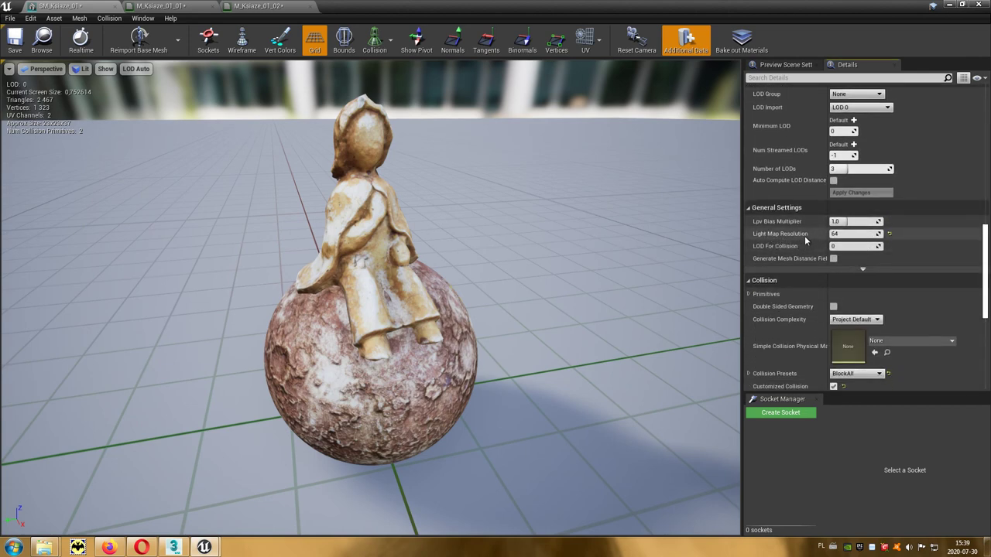
pyautogui.click(951, 4)
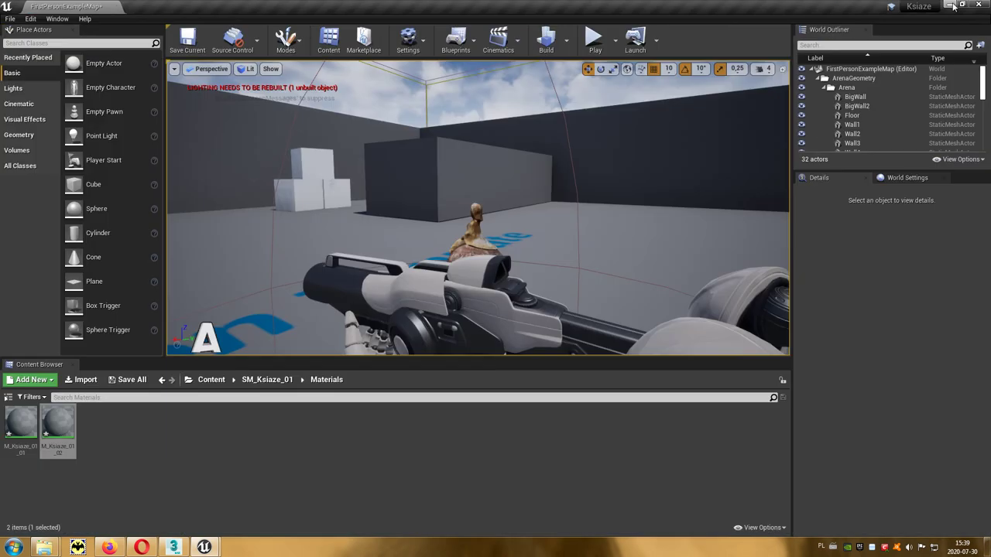
# Run Build Lighting Only, then play-test the map walking up to the statue and stop with Esc.
pyautogui.click(565, 41)
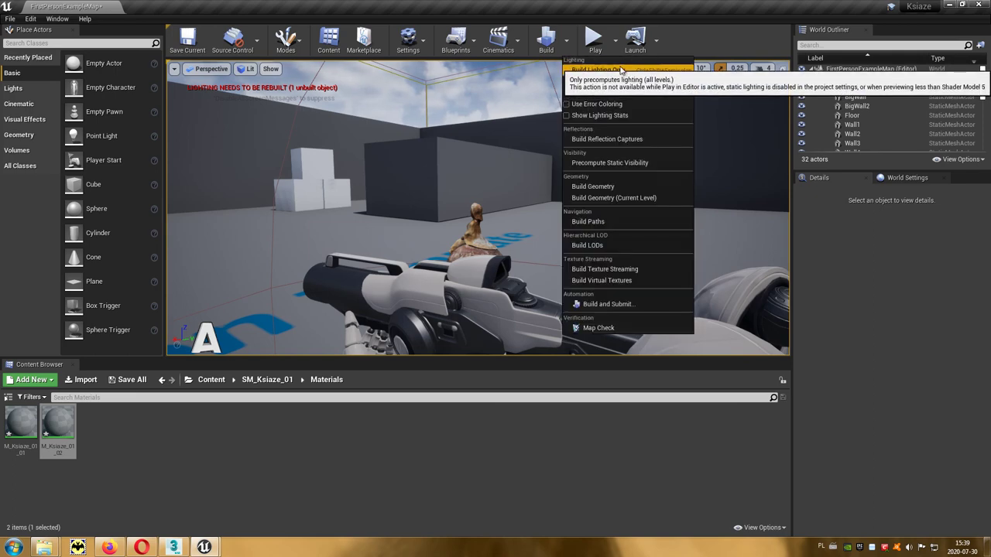
pyautogui.click(627, 71)
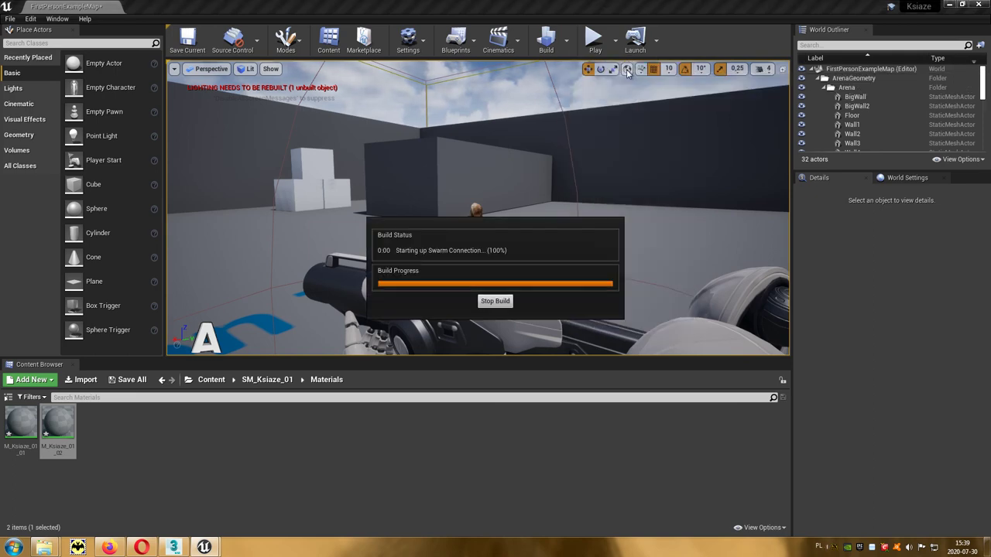
pyautogui.click(595, 45)
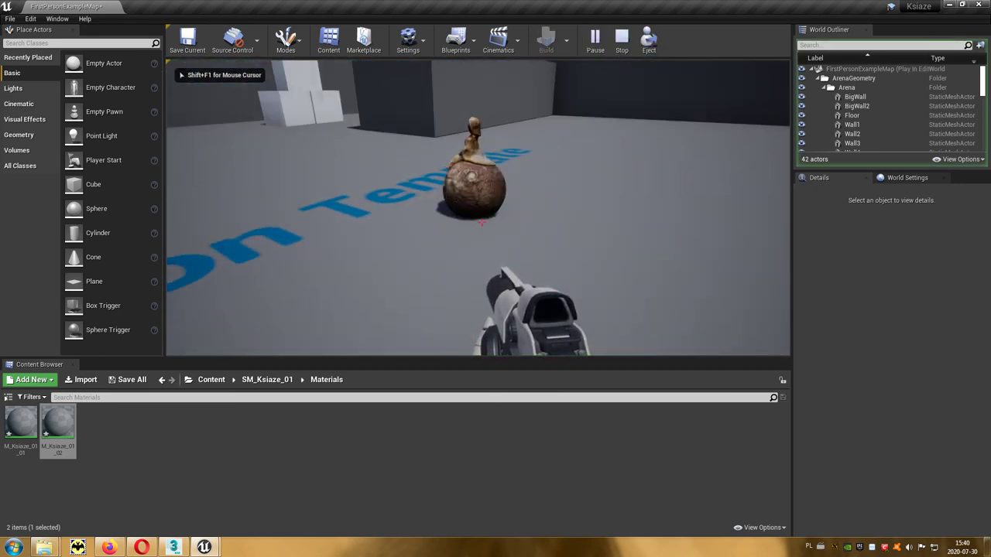
pyautogui.press('d')
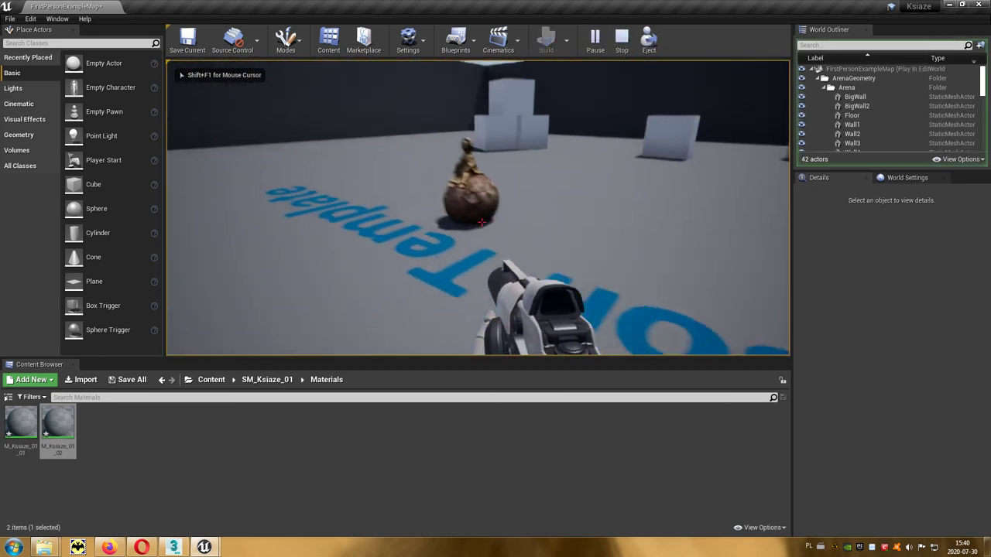
pyautogui.press('w')
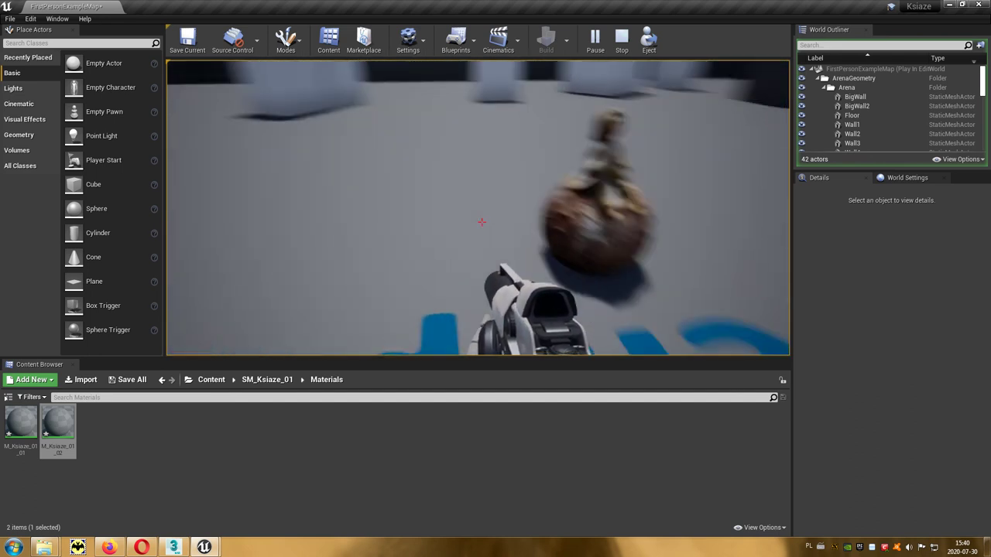
pyautogui.press('w')
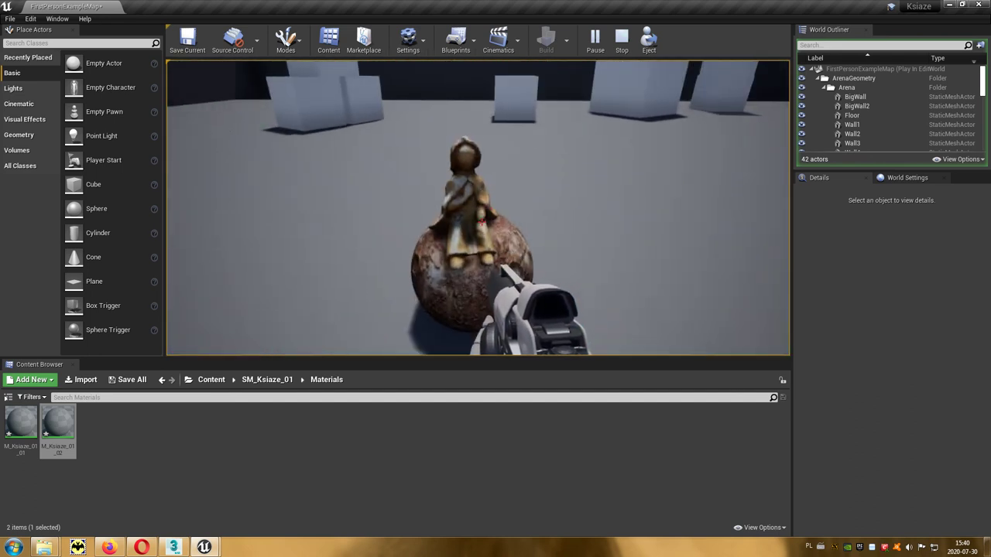
pyautogui.press('Escape')
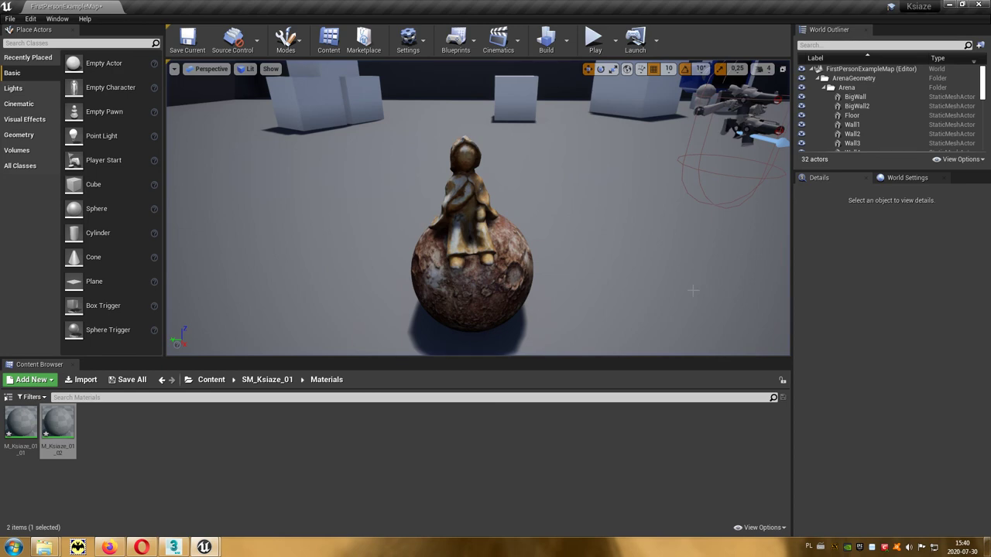
# Set SM_Ksiaze_01's Light Map Resolution to 128 and minimize back to the level editor.
pyautogui.moveTo(204, 547)
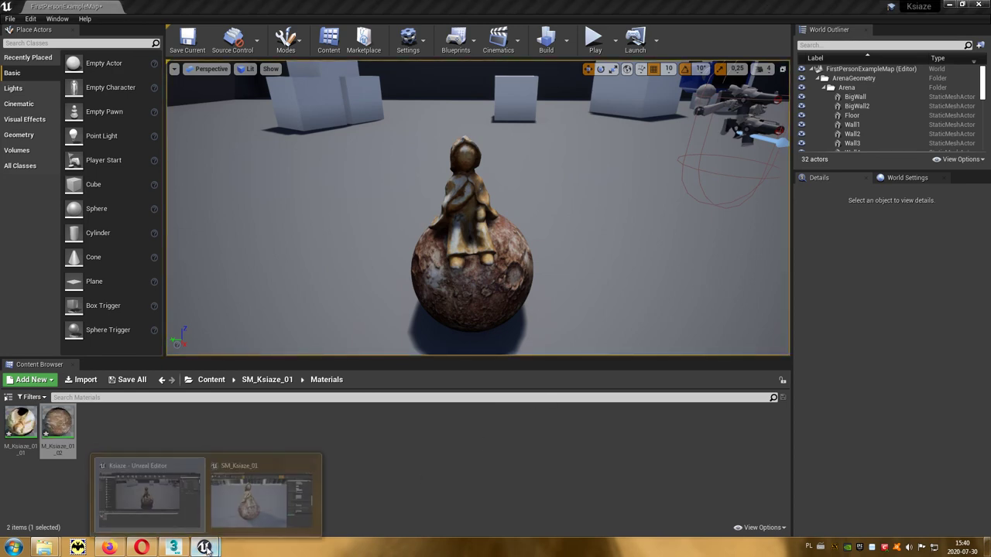
pyautogui.click(249, 498)
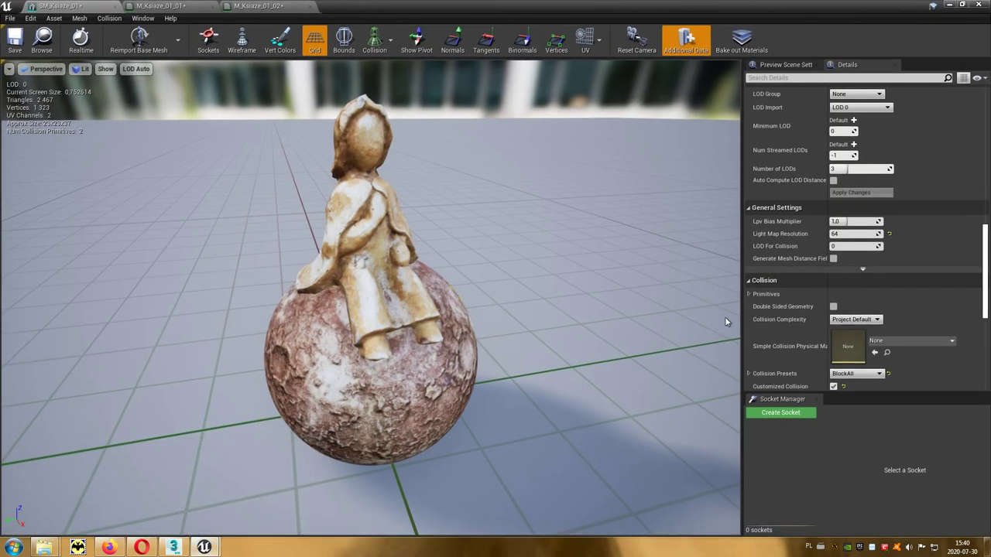
pyautogui.click(846, 234)
pyautogui.write('128')
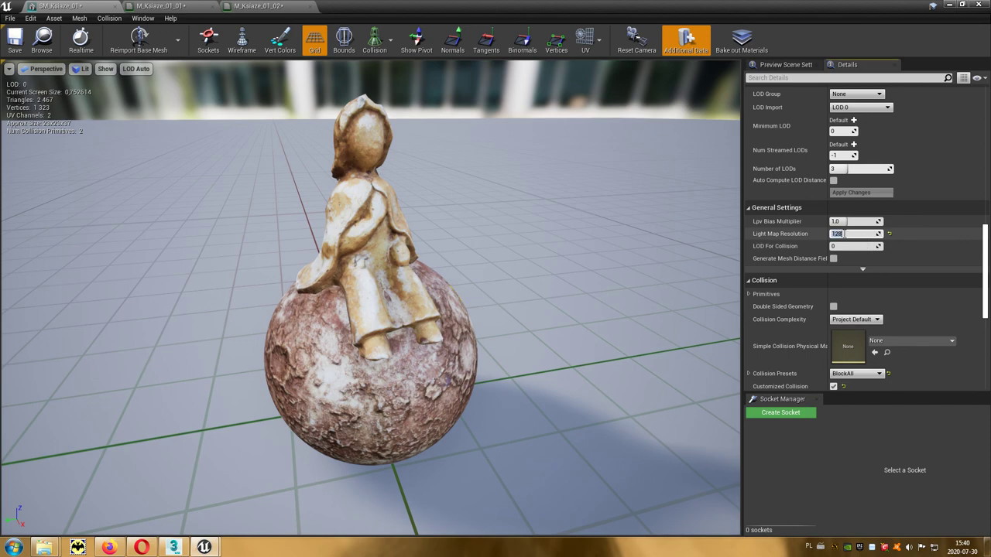
pyautogui.click(949, 5)
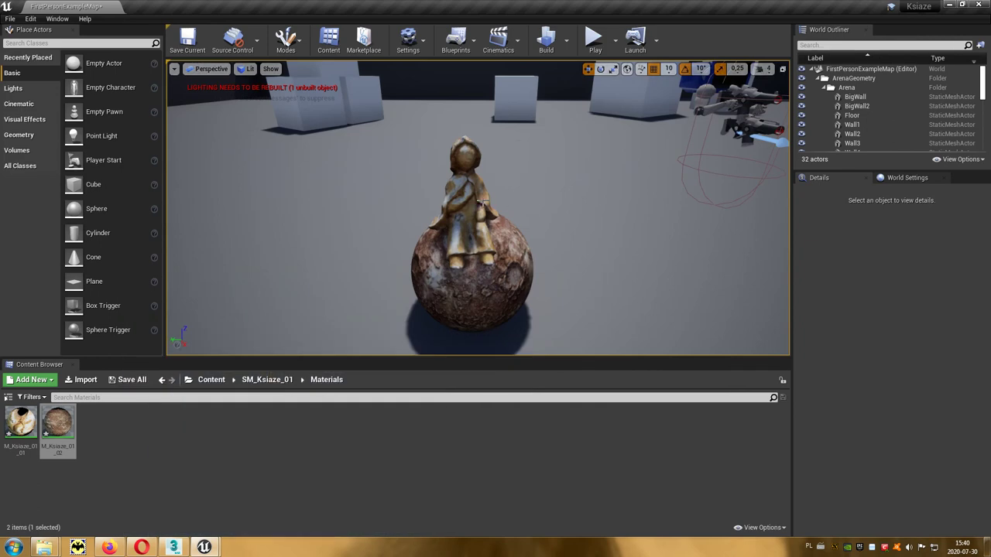
# Run Build Lighting Only again to bake the statue's 128 light map.
pyautogui.click(567, 47)
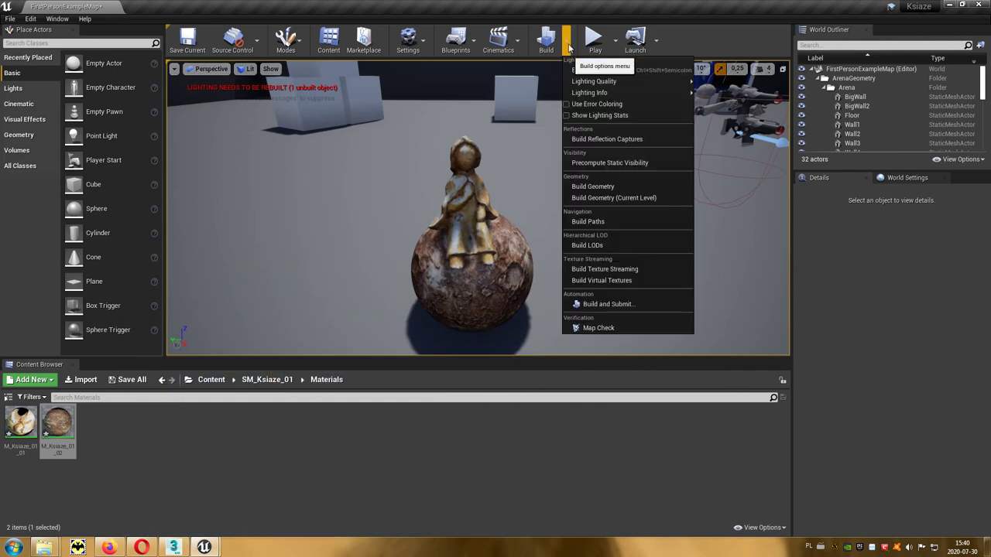
pyautogui.click(604, 70)
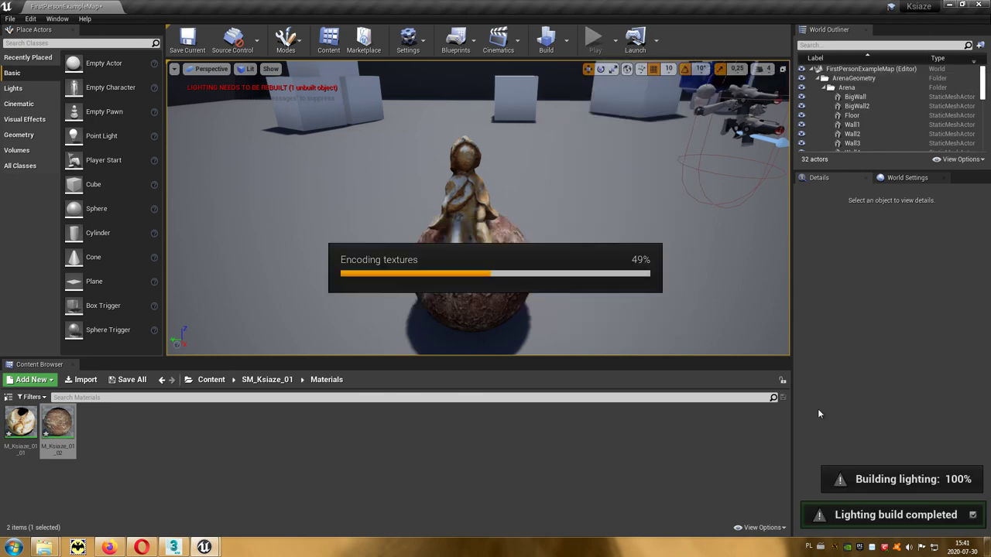